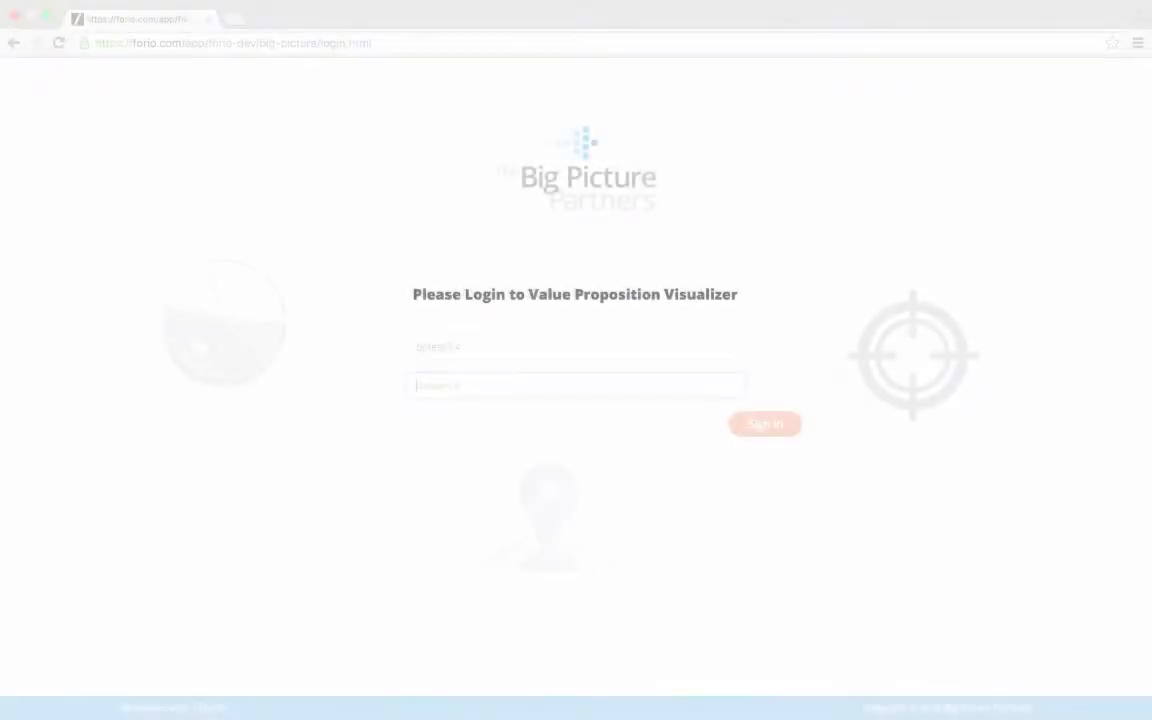
- Sign in with the account username and password
text(bptest00)
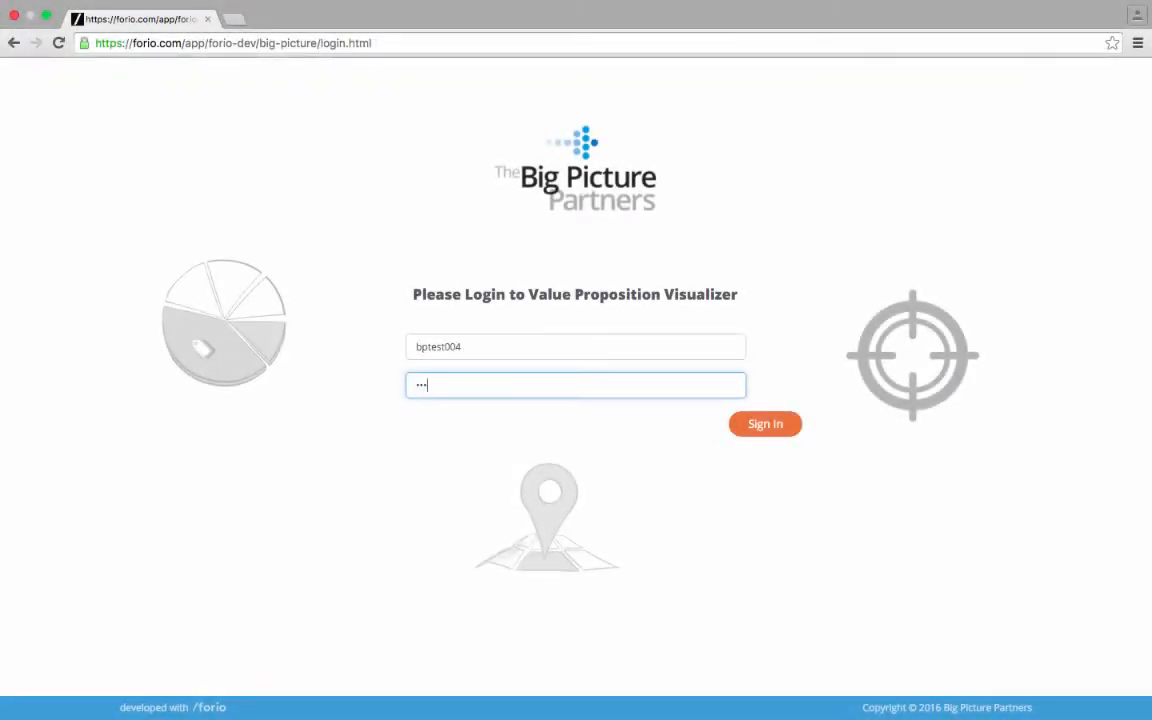
text(4)
key(Return)
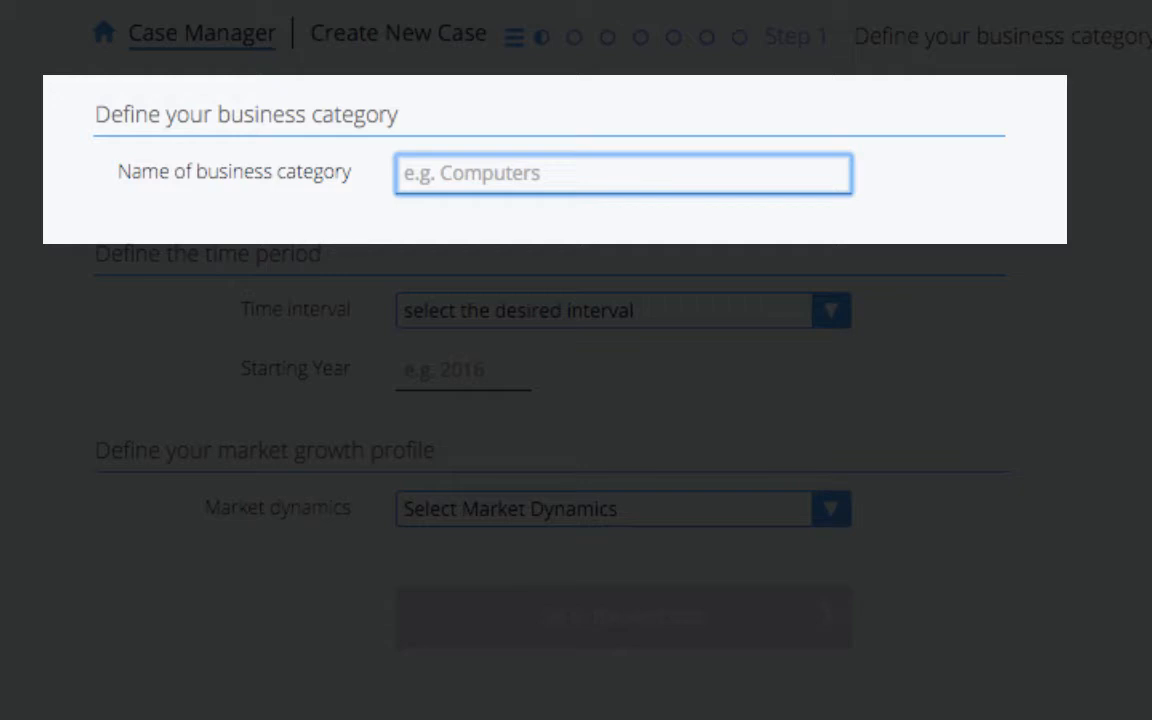
- Name the business category Laptops, with a Quarter time interval starting in 2016
text(Laptops)
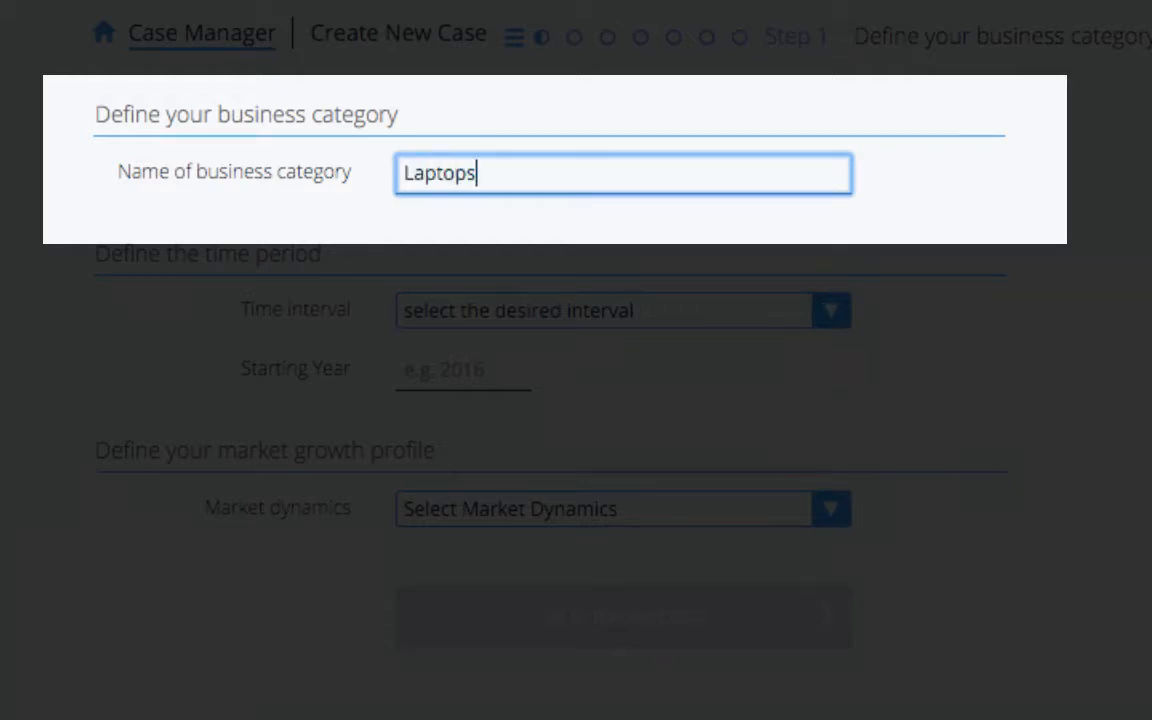
click(624, 310)
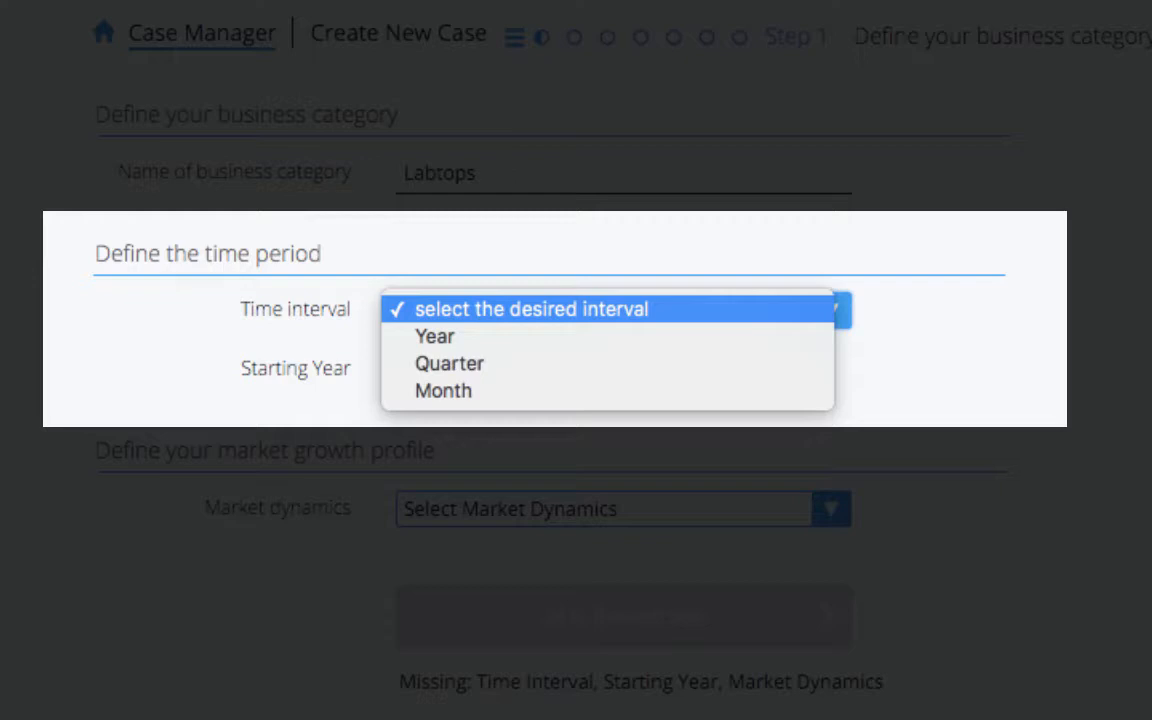
key(Down)
key(Down)
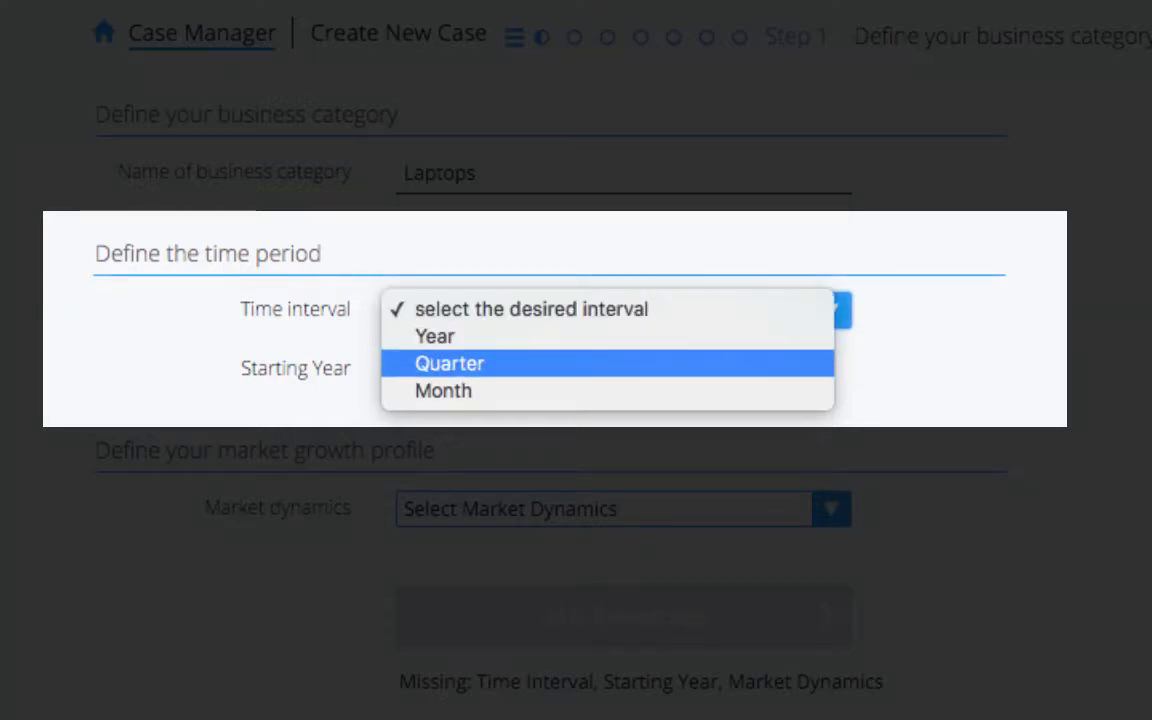
key(Return)
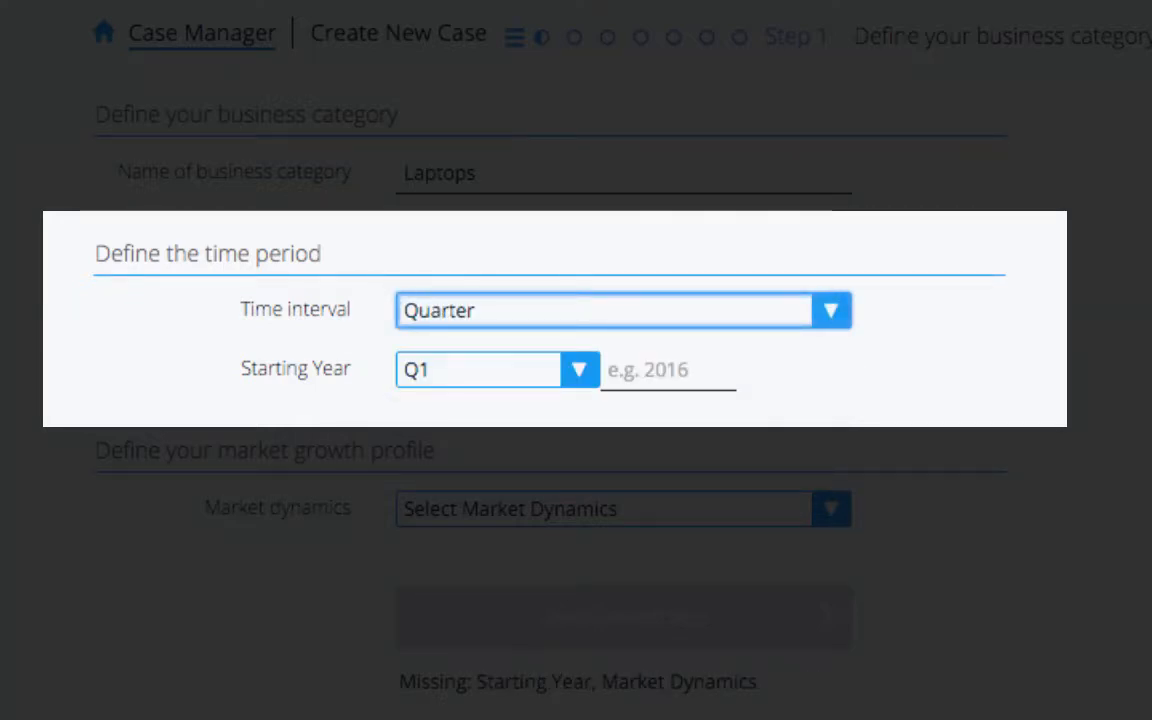
click(668, 370)
text(2016)
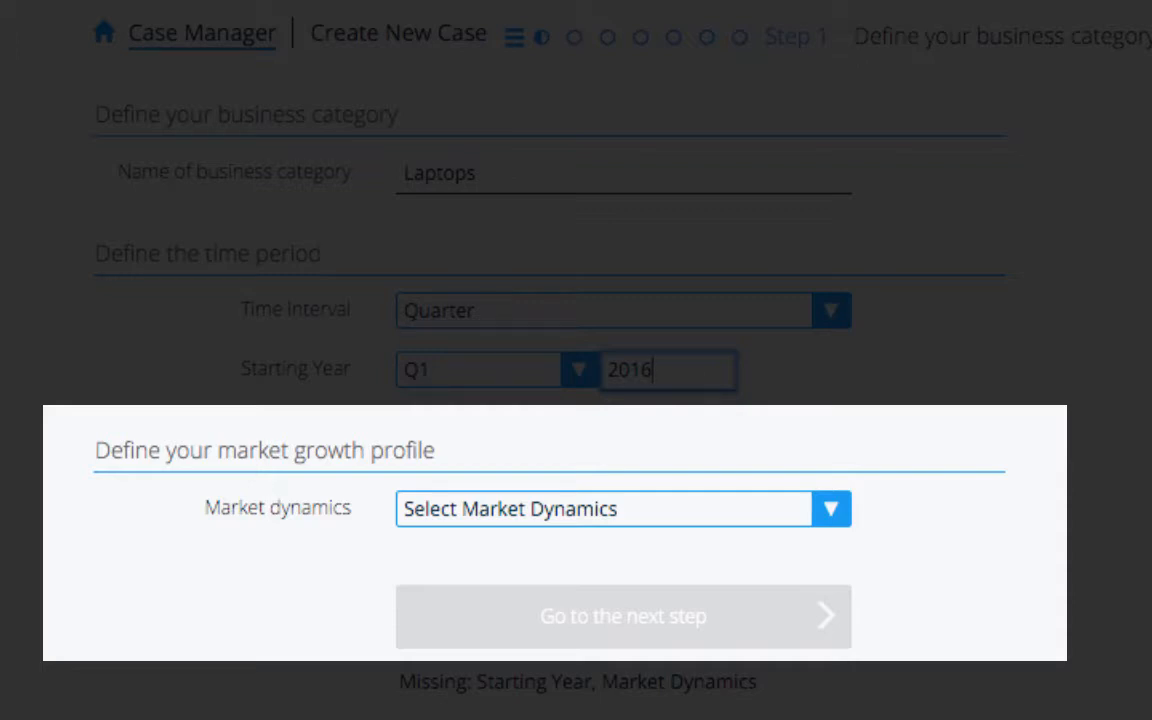
- Set the market dynamics to Moderate growth
click(623, 509)
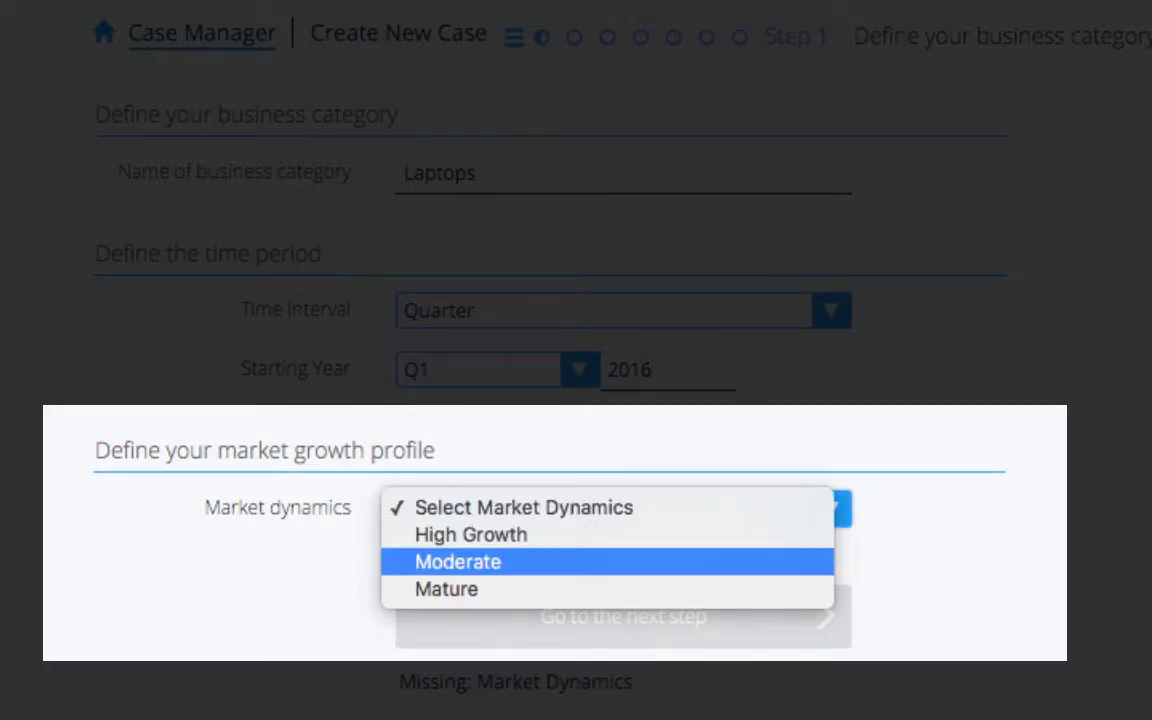
click(458, 562)
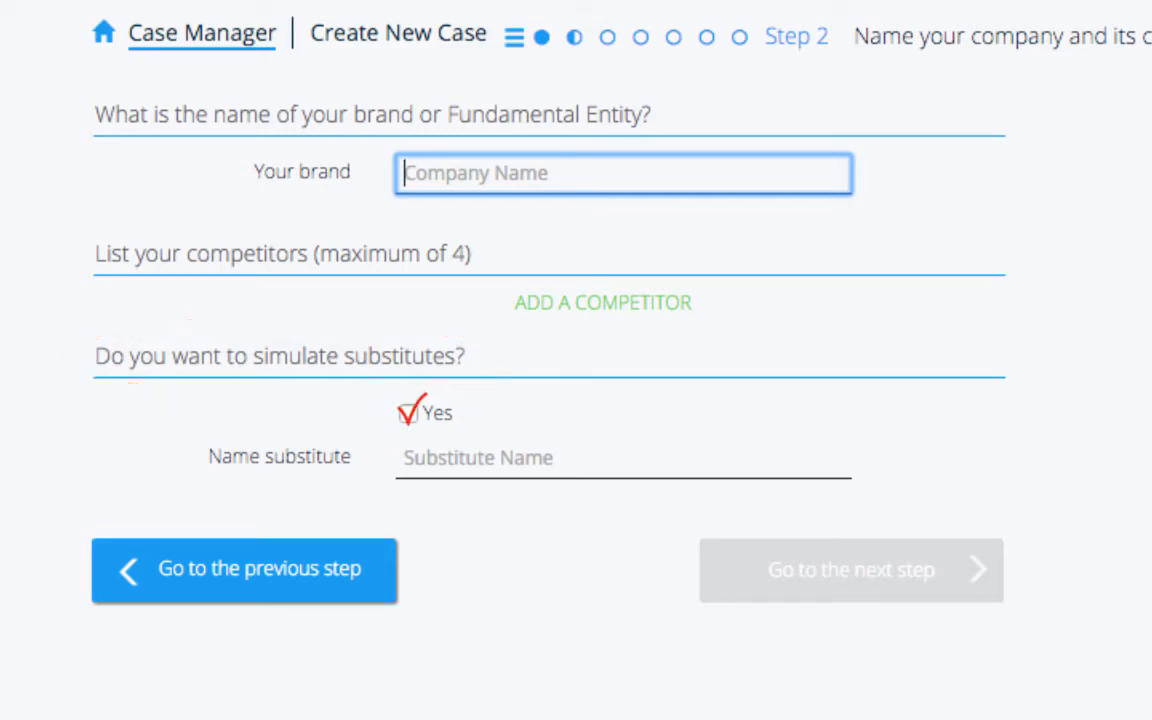
- Enter brand Apple Macbook Pro, competitors Dell XPS and Microsoft Surface Book, and substitute Tablets
text(A)
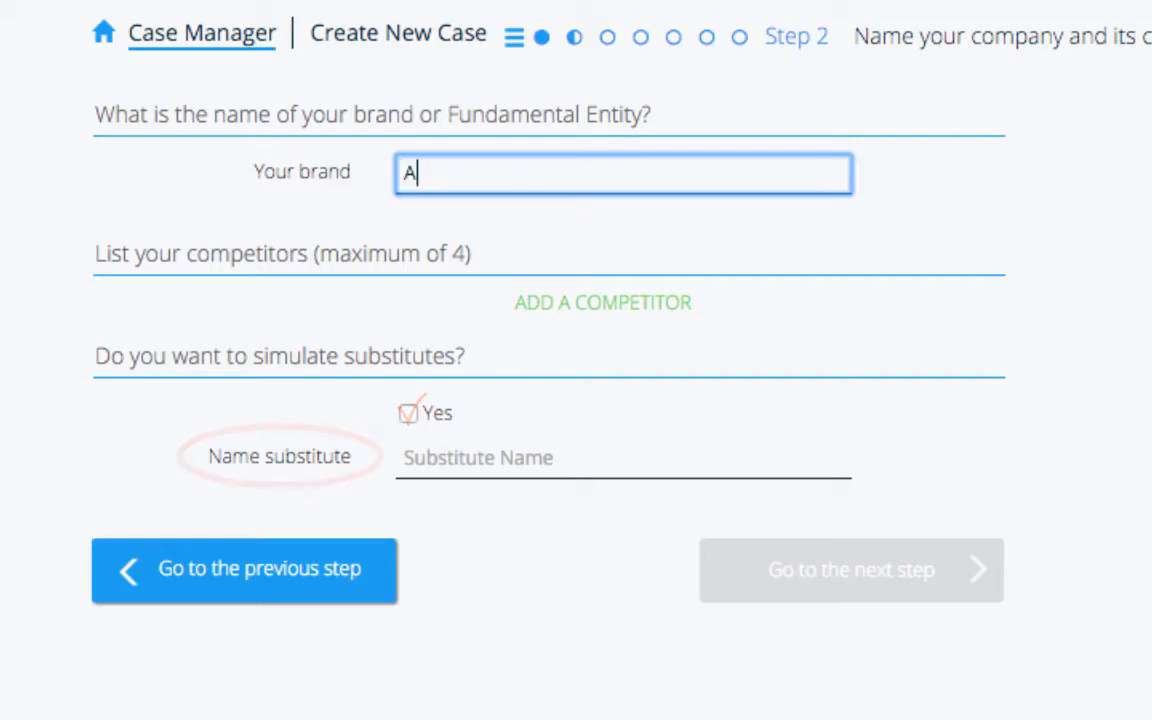
text(pple Mac)
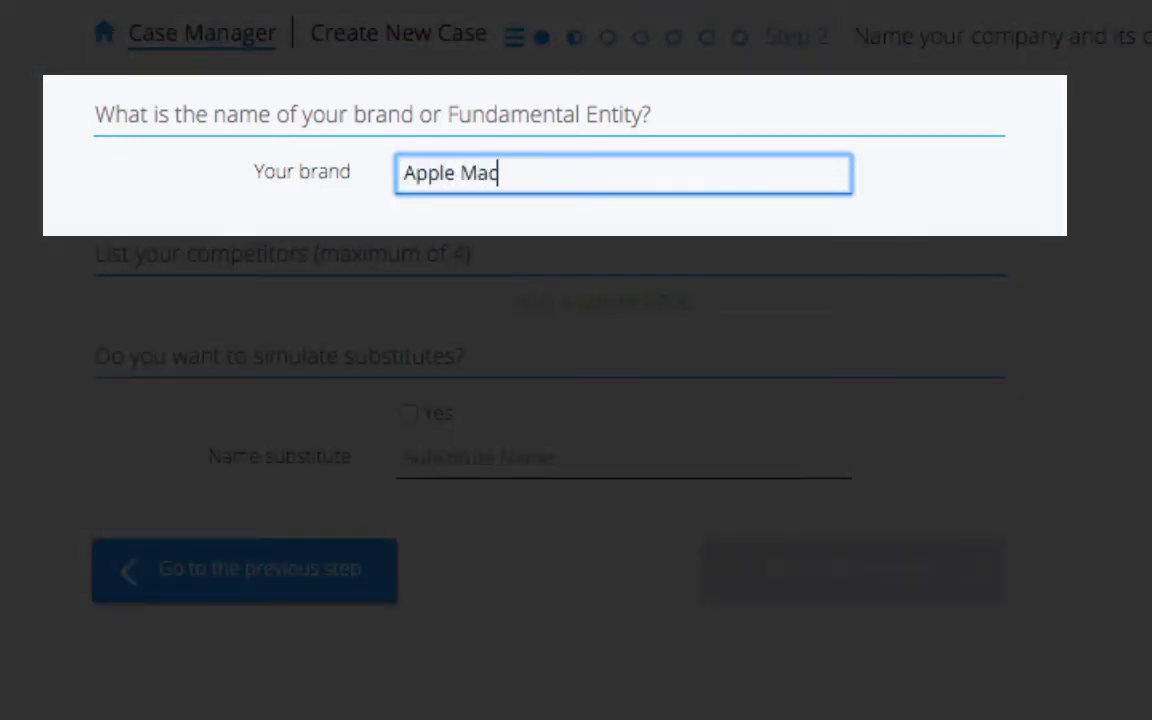
text(book Pro)
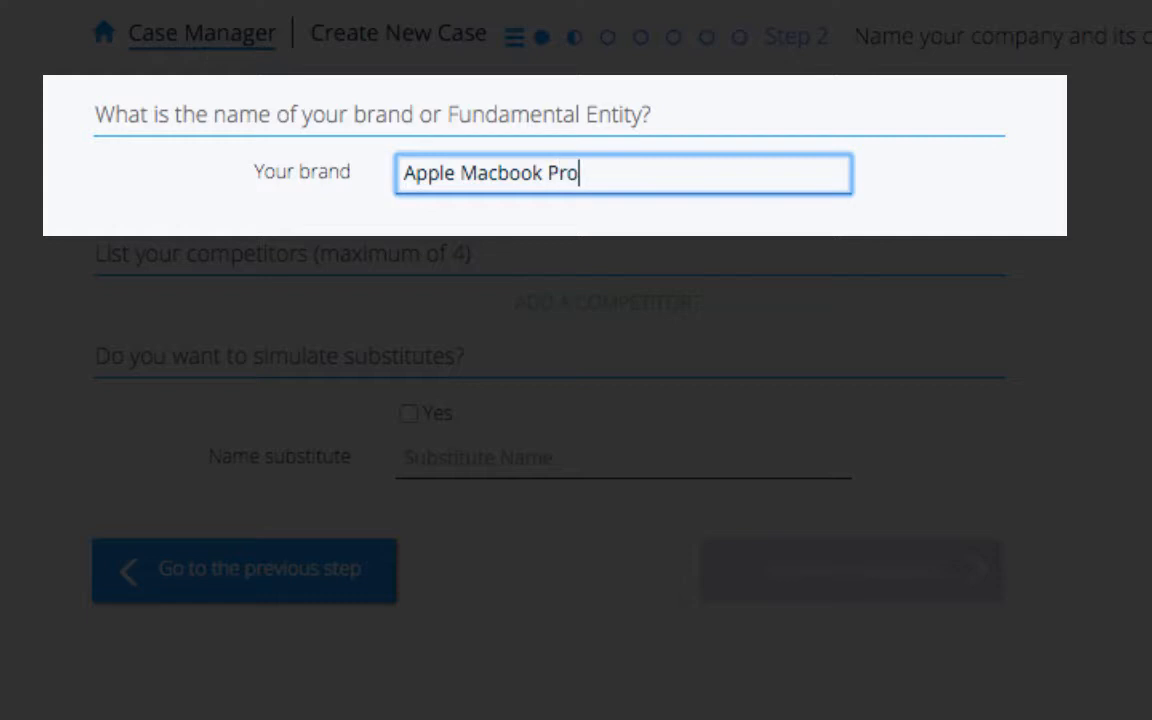
key(Tab)
text(De)
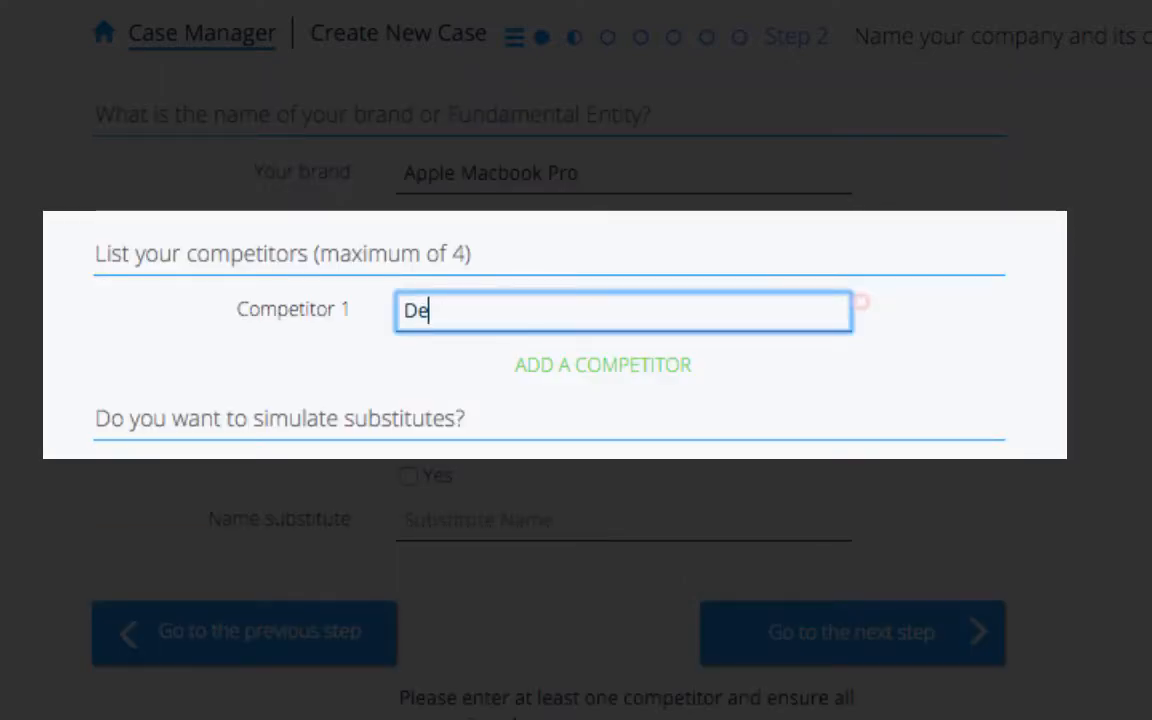
text(ll XPS)
key(Return)
text(Mic)
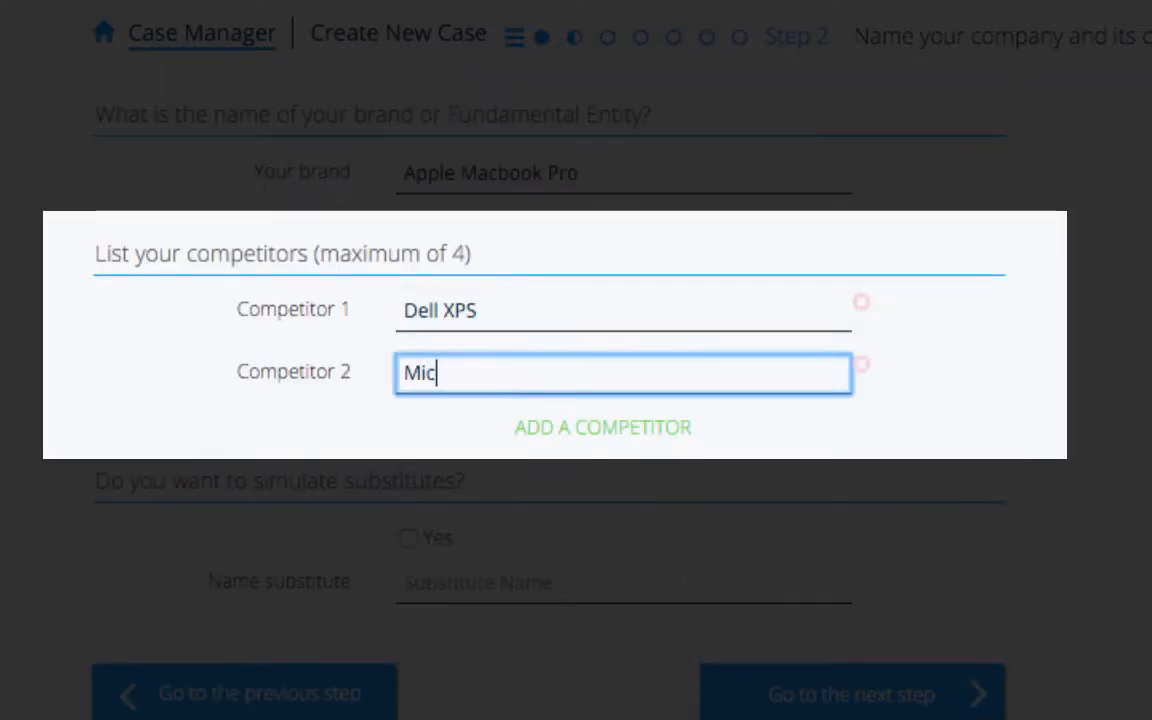
text(rosoft Su)
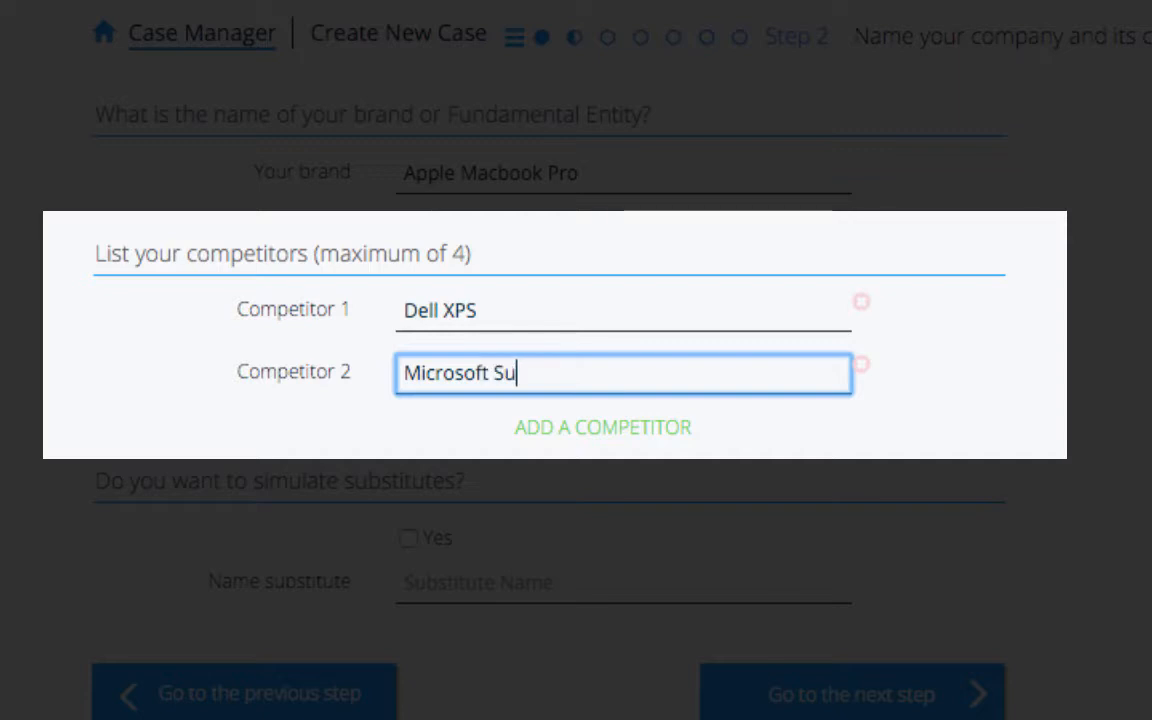
text(rface Book)
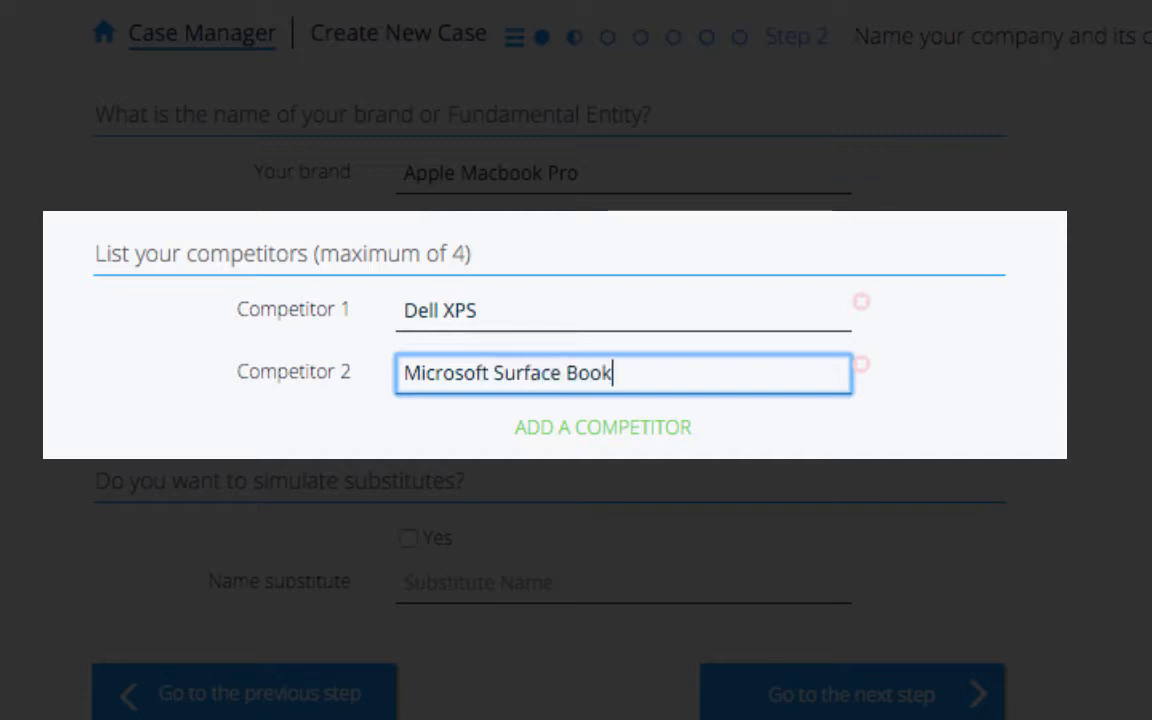
key(Return)
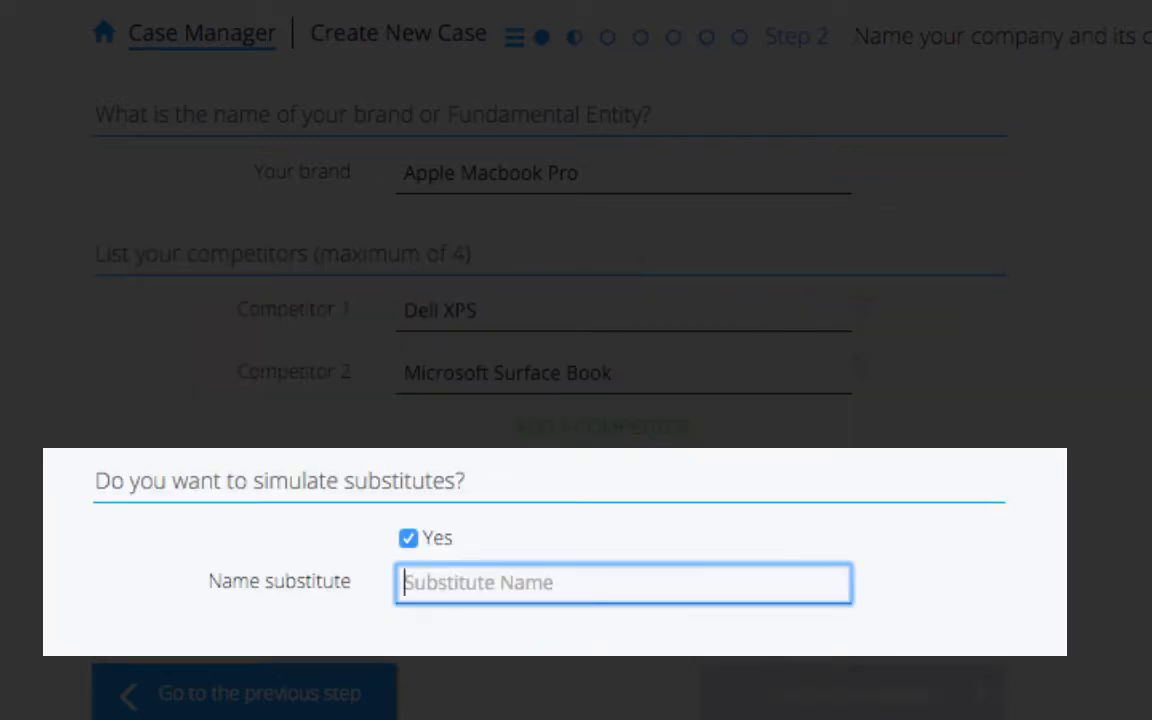
text(Tablets)
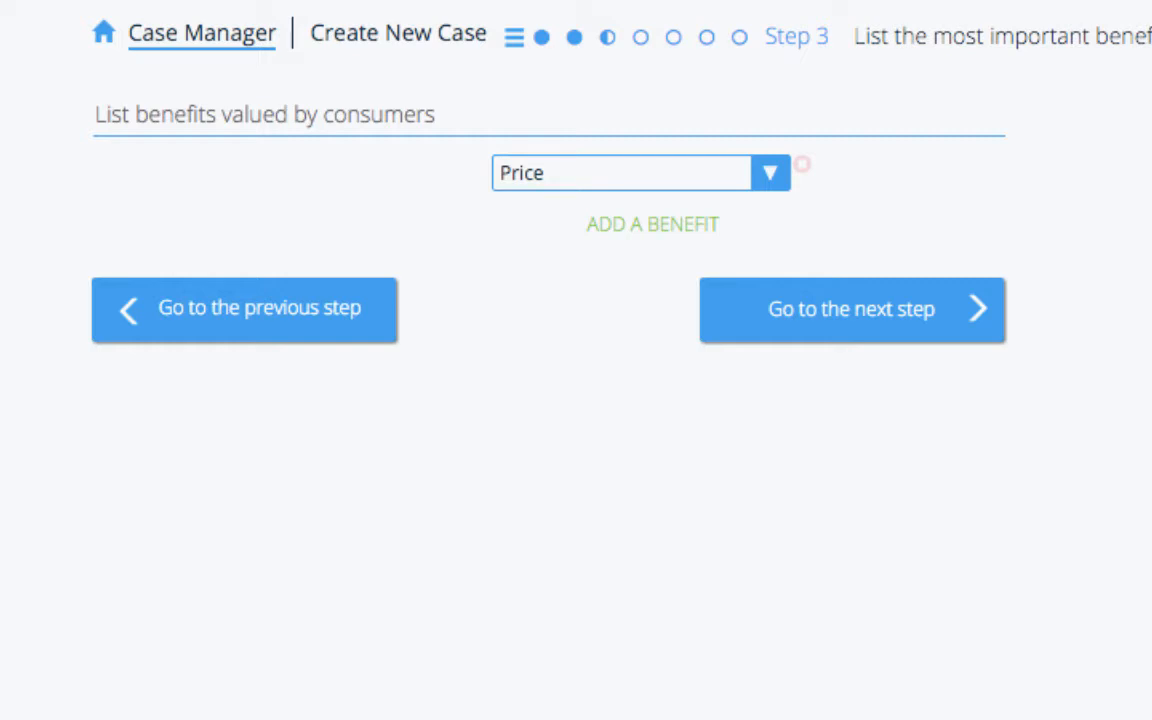
- Add benefits Ease of Use, Weight, Display Resolution, Battery Life and Processing Speed after Price
key(Return)
text(Ease of Use)
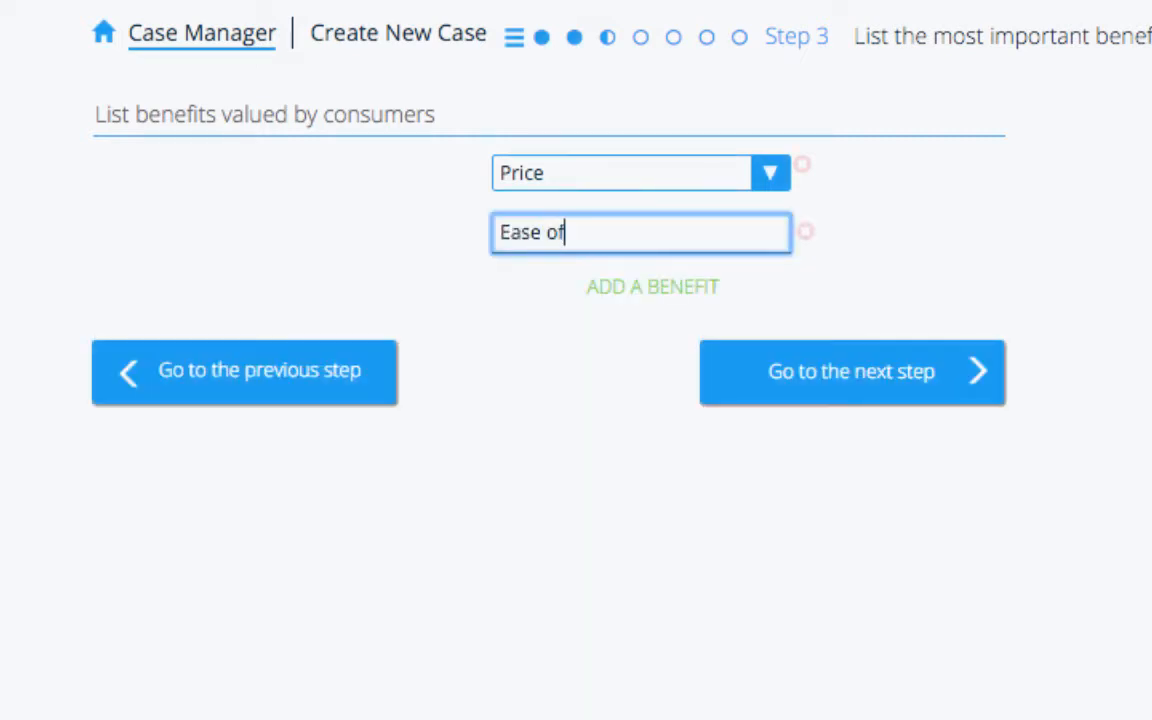
key(Return)
text(Weight)
key(Return)
text(Display Re)
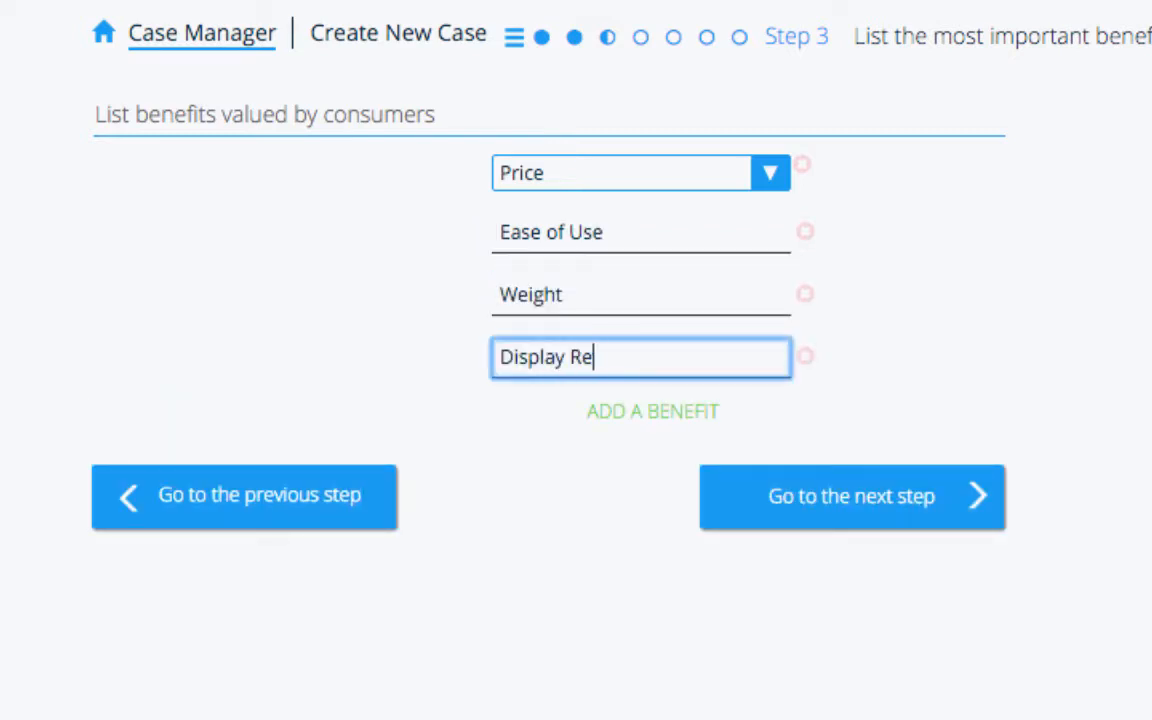
text(solution)
key(Return)
text(Battery Life)
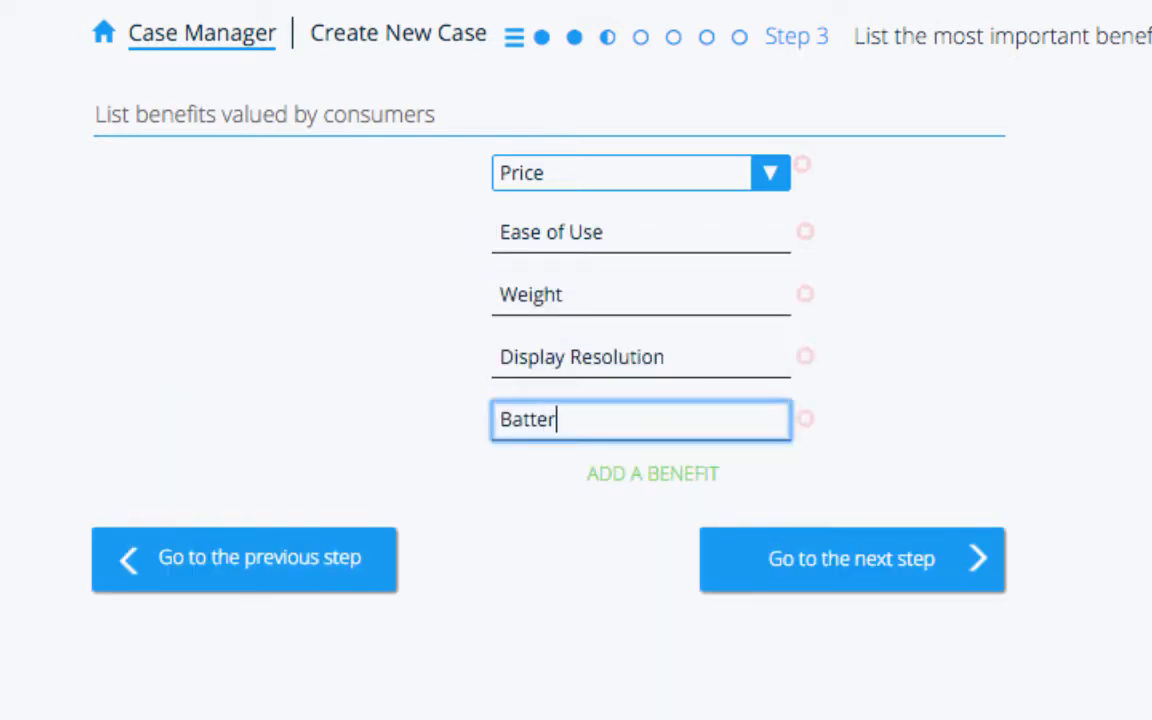
key(Return)
text(Processing Speed)
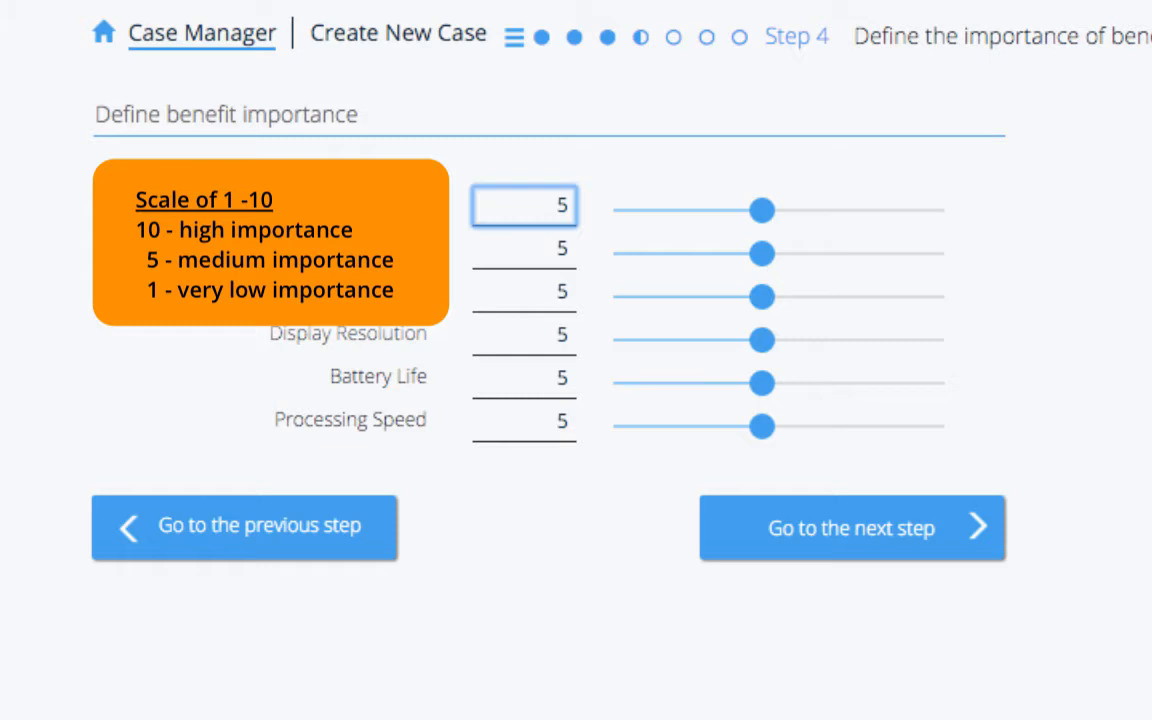
- Rate the six benefits' importance 7, 8, 8, 8, 8, 9 and continue to Step 5
key(BackSpace)
text(7)
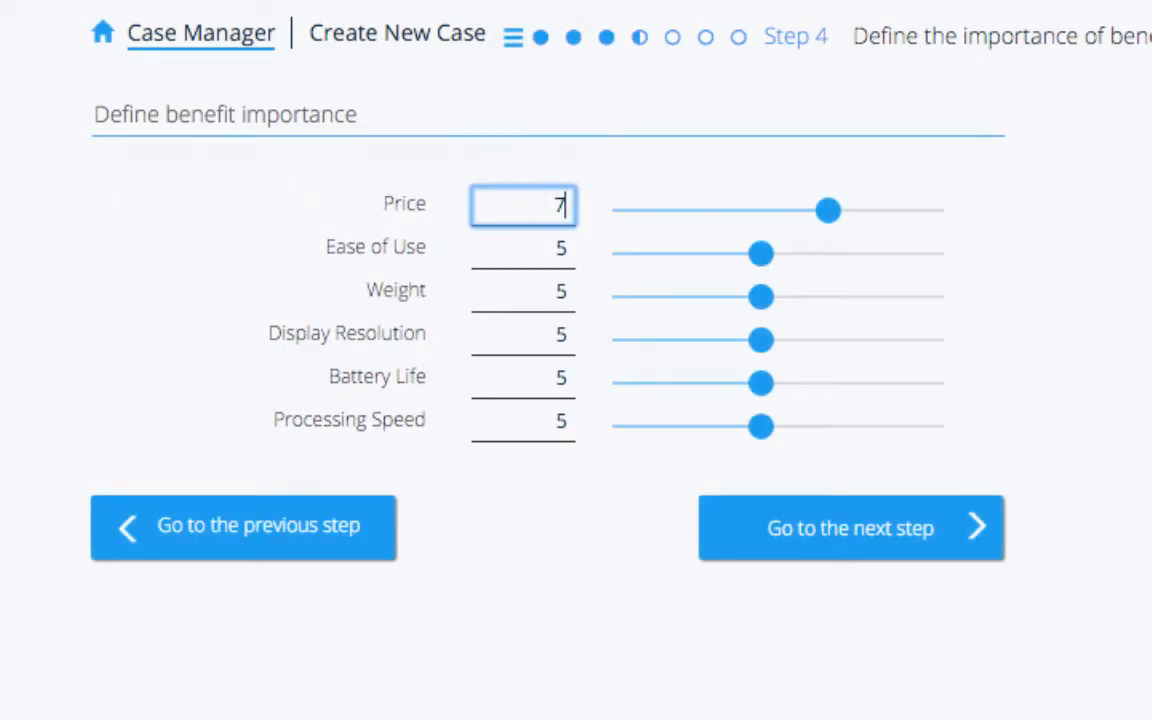
key(Tab)
text(8)
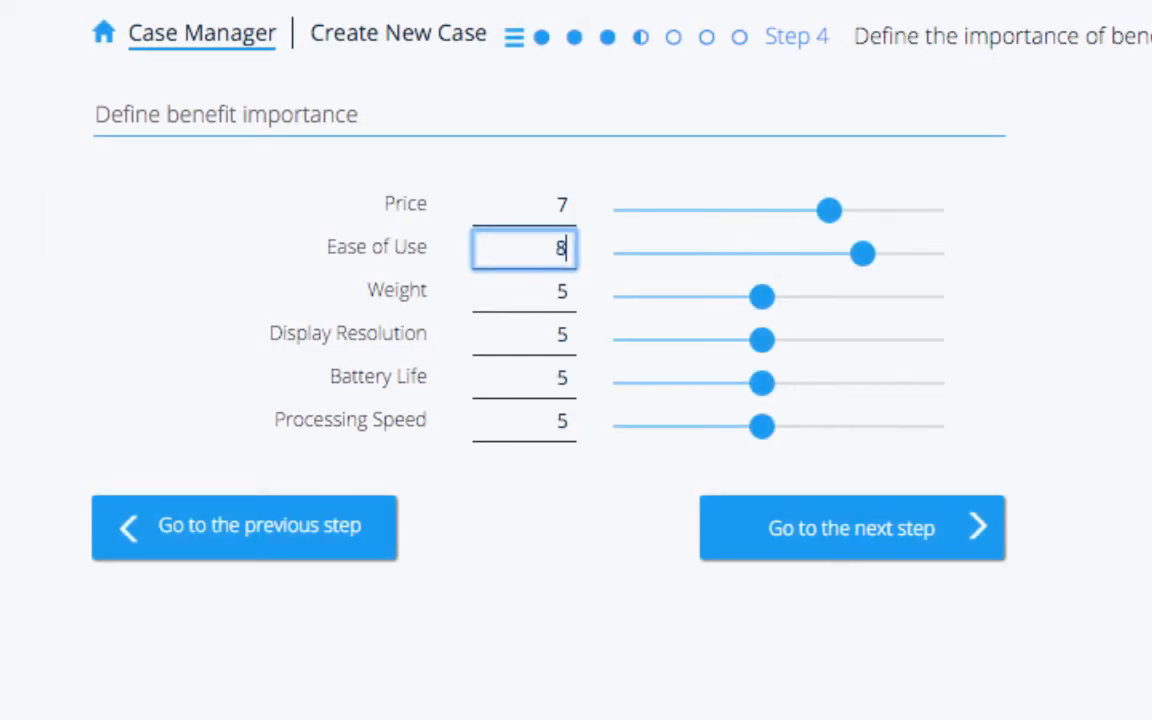
key(Tab)
text(8)
key(Tab)
text(8)
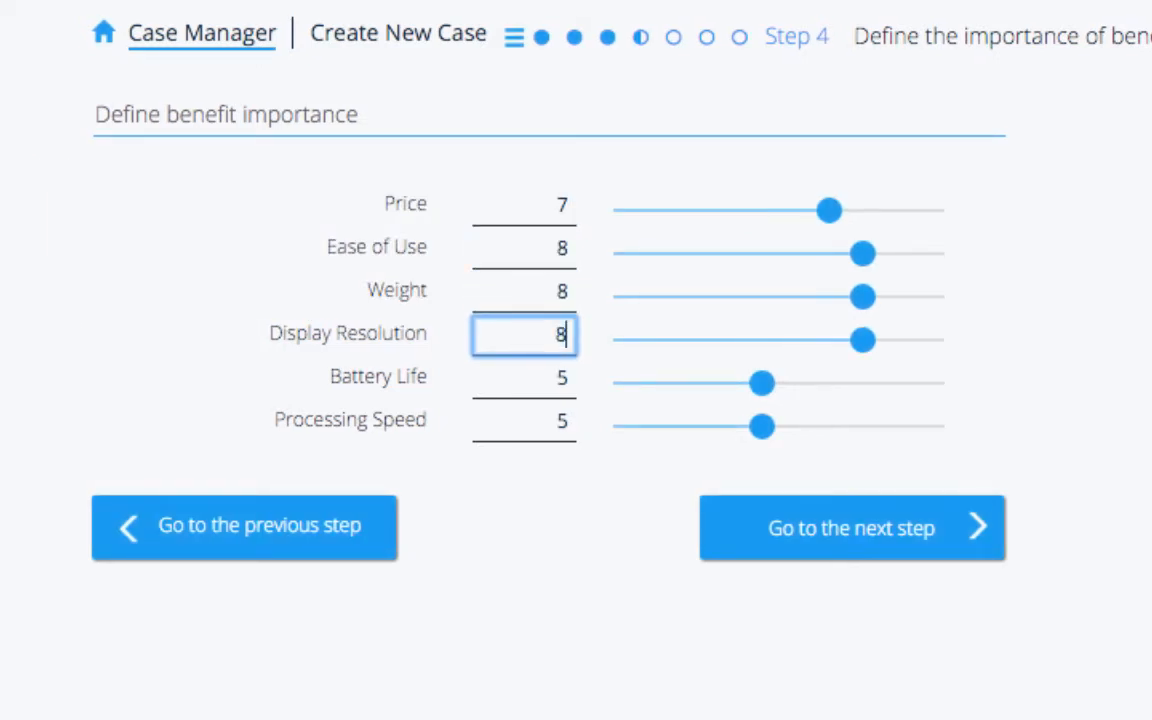
key(Tab)
text(8)
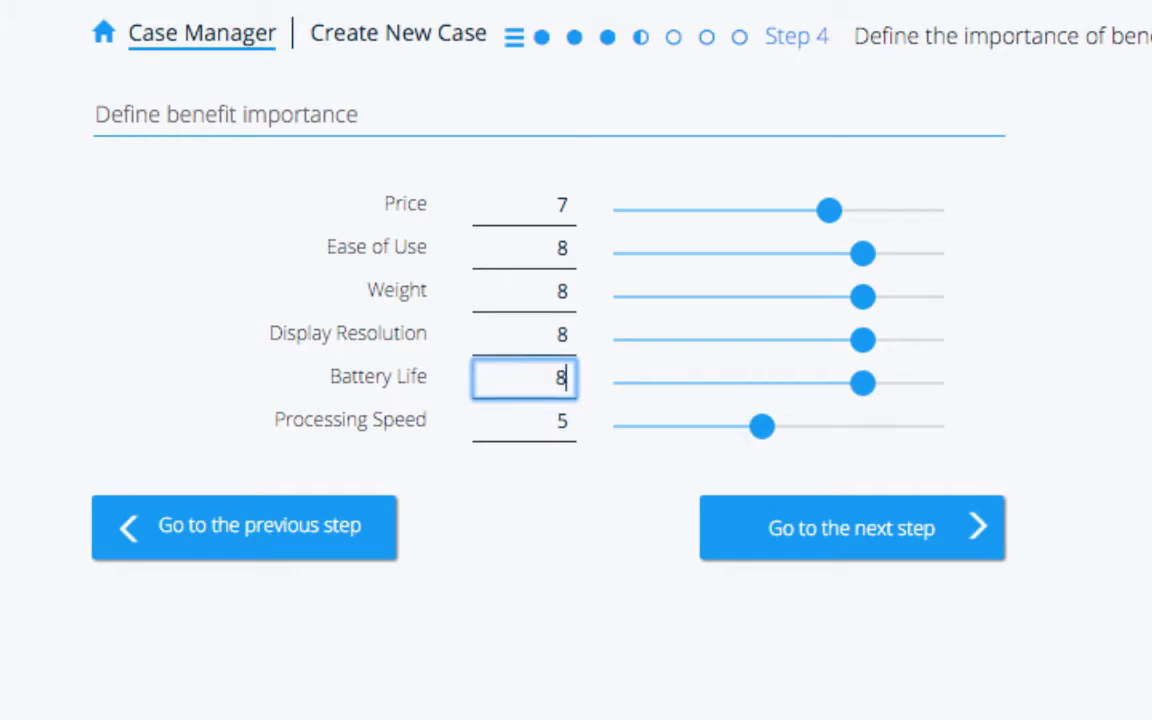
key(Tab)
text(9)
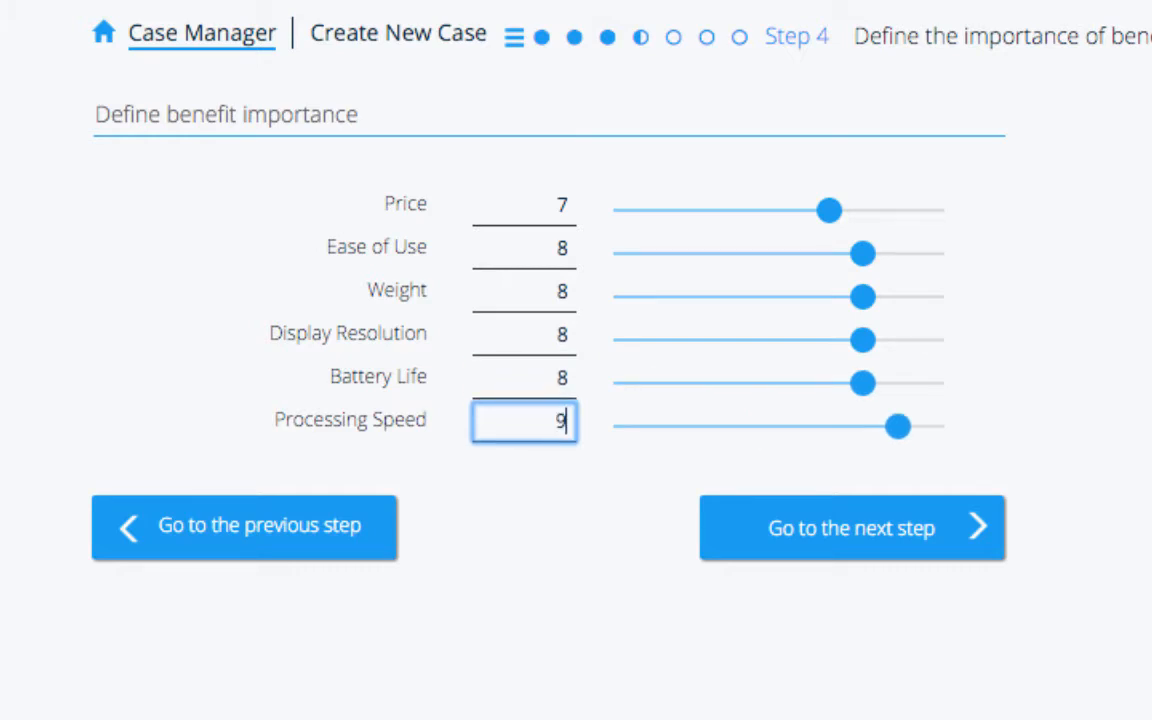
key(Return)
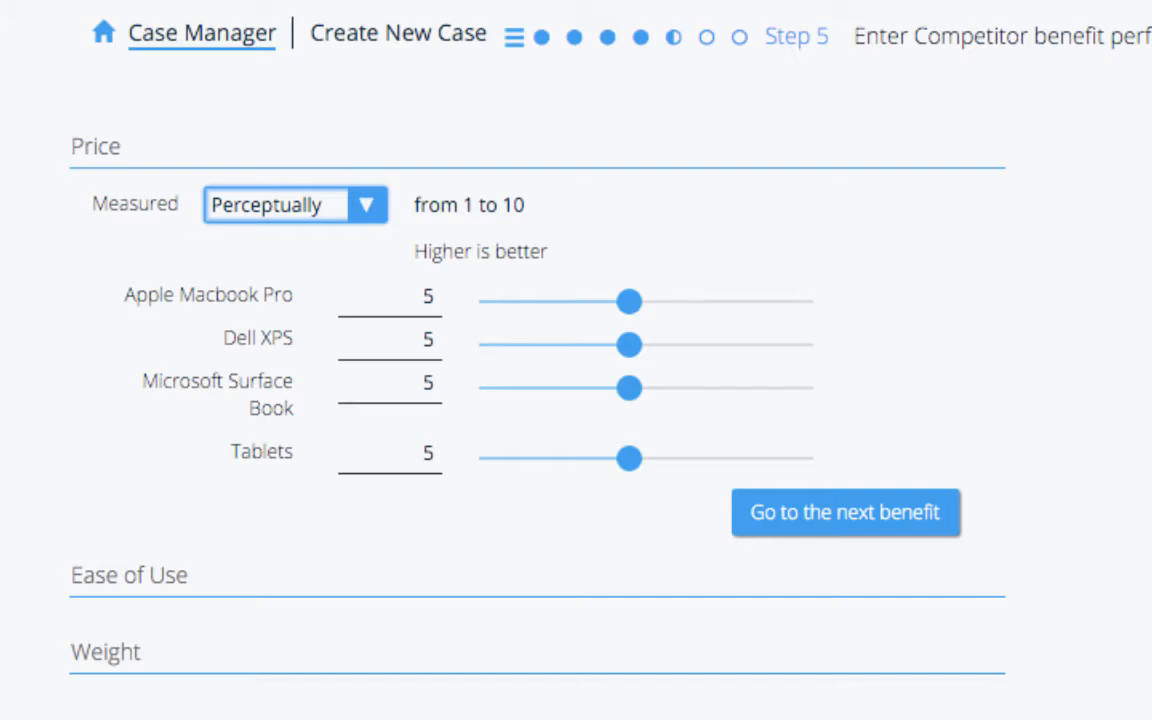
- Measure Price in USD over a range from 300 to 2000
click(296, 205)
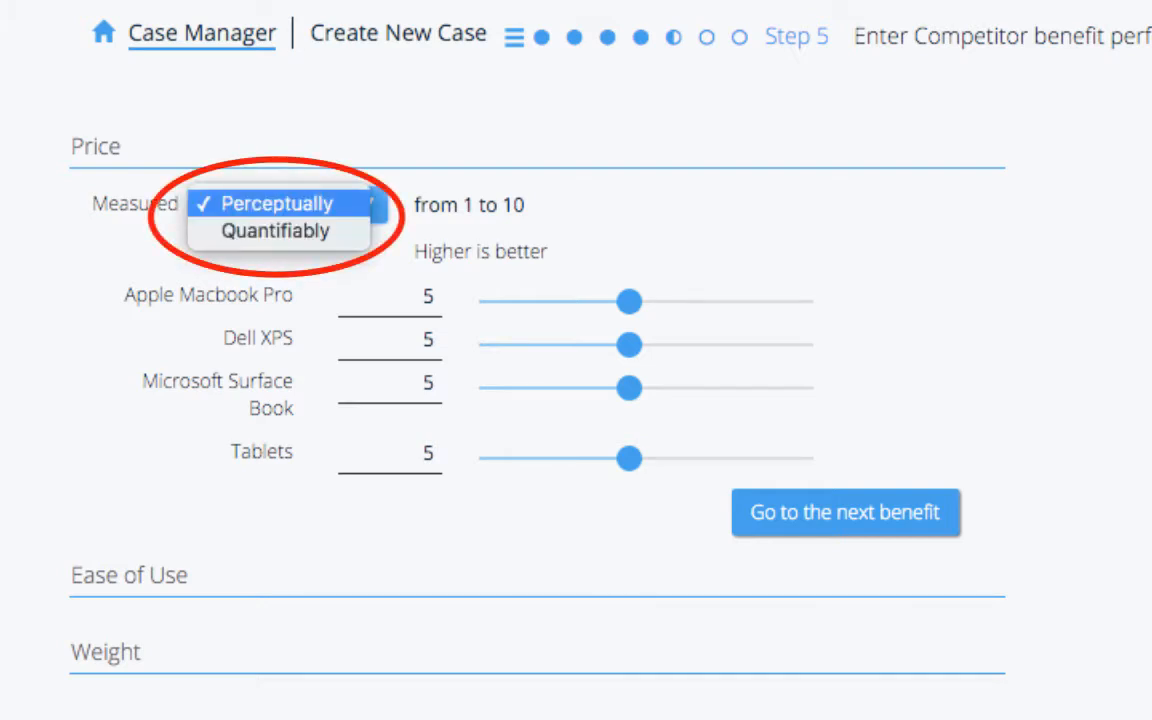
click(278, 204)
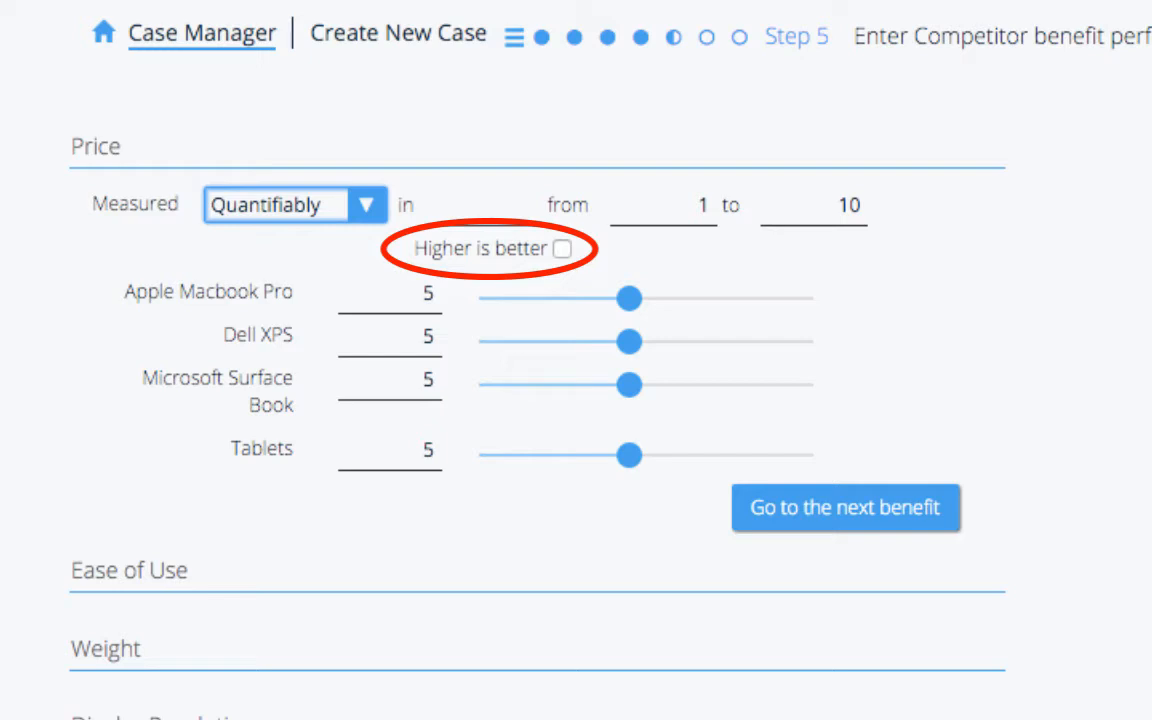
click(488, 206)
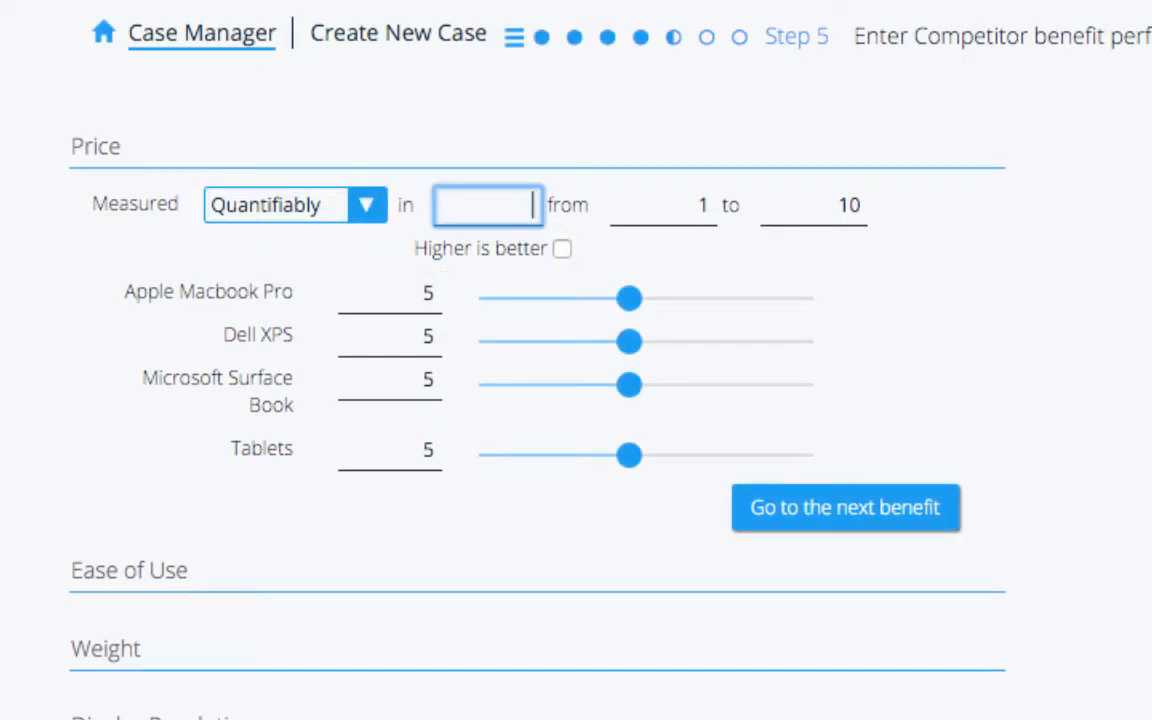
text(USD)
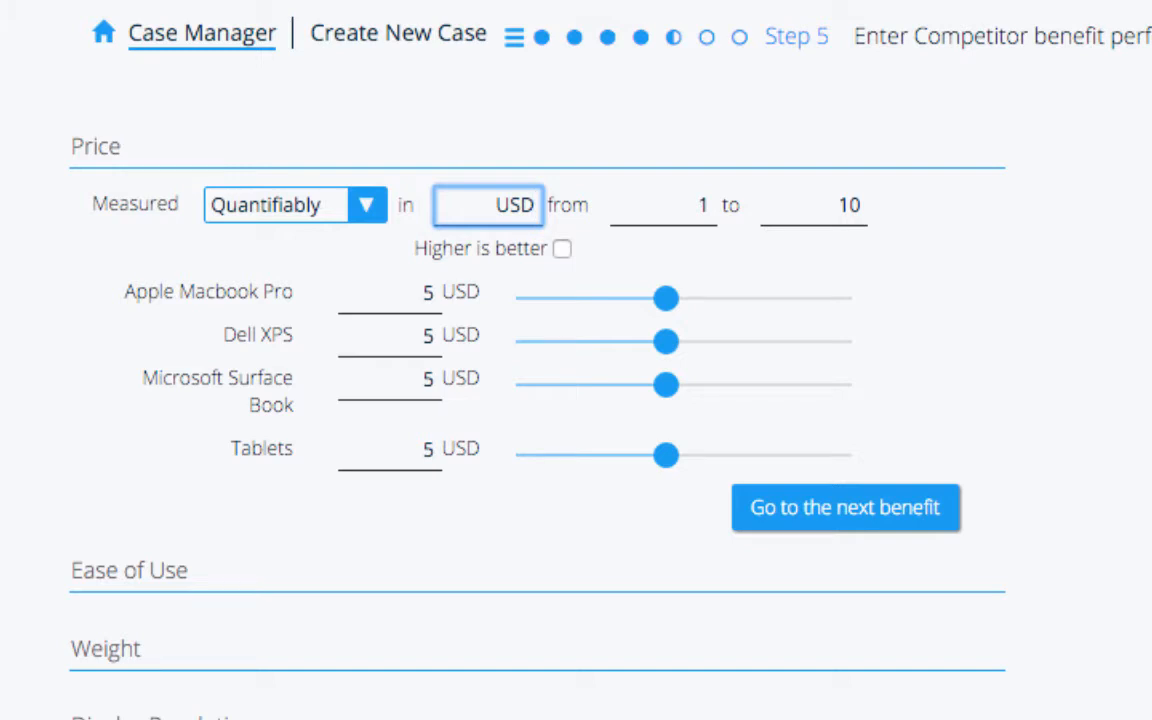
key(Tab)
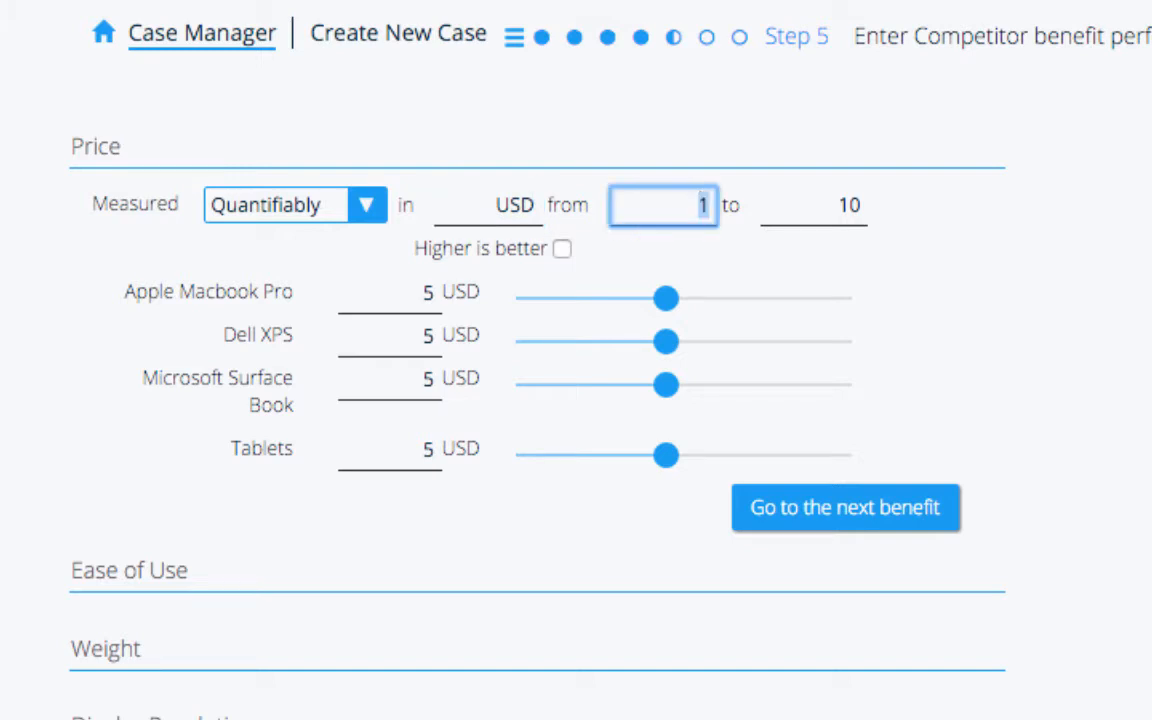
text(300)
key(Tab)
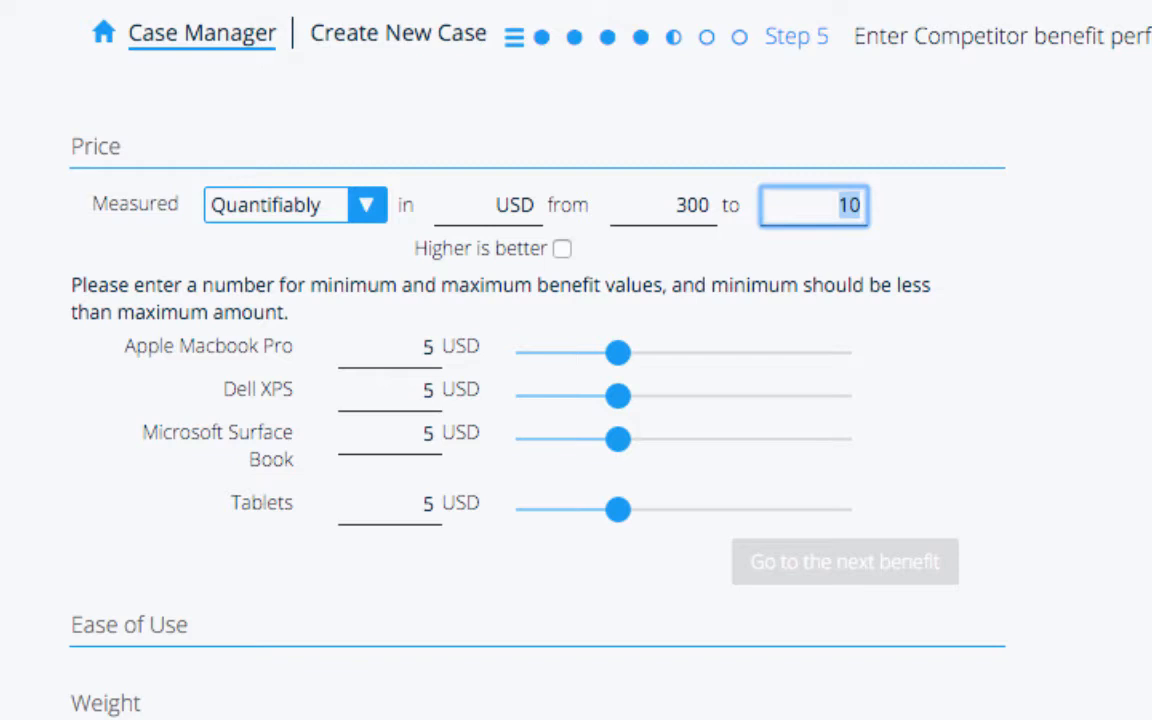
text(2000)
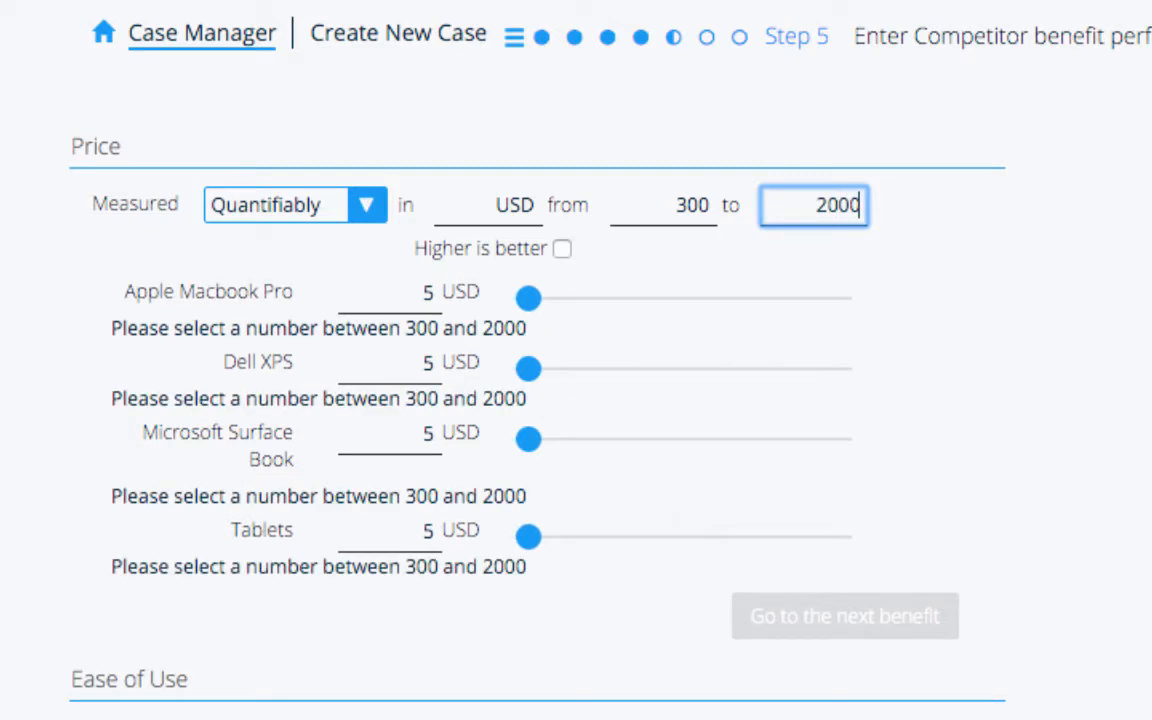
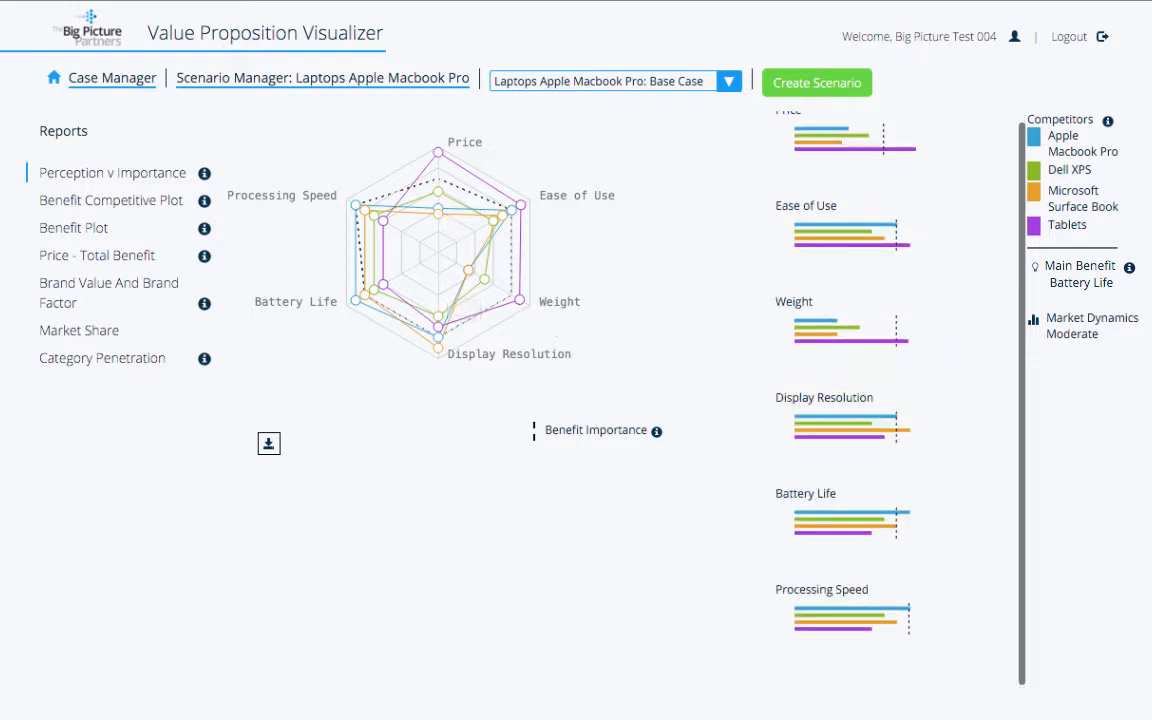
- View the Benefit Competitive Plot of the four competitors, with Battery Life against Price
mouse_move(440, 346)
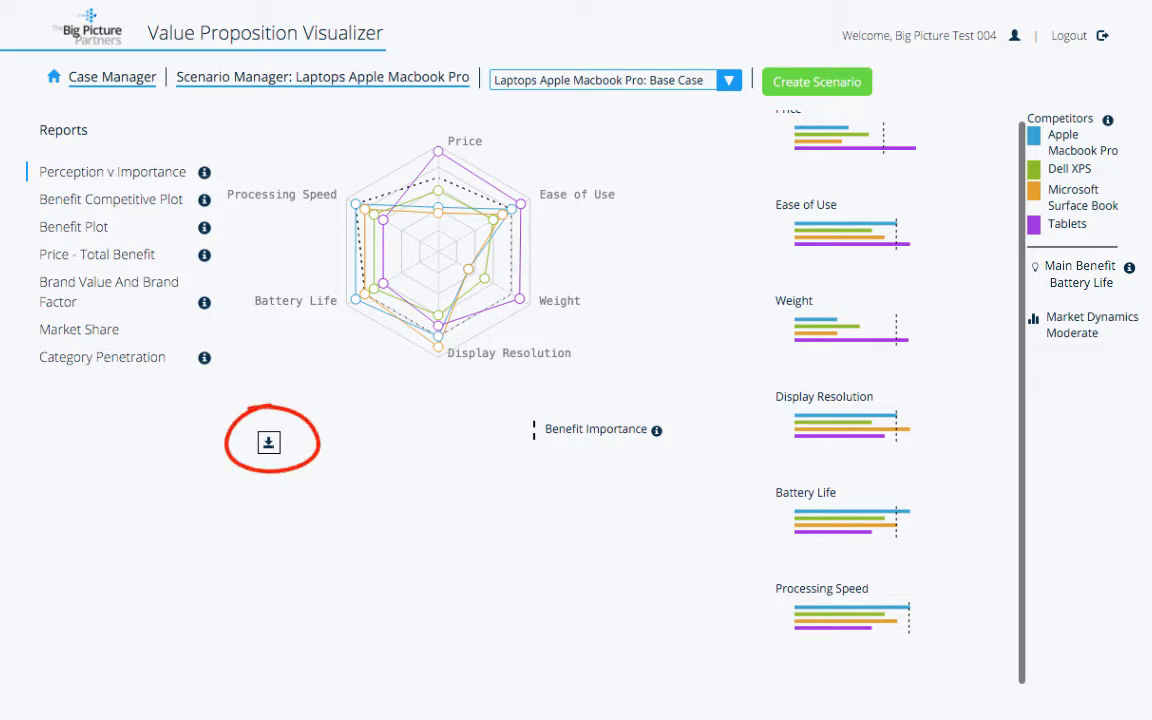
scroll(860, 380, up, 1)
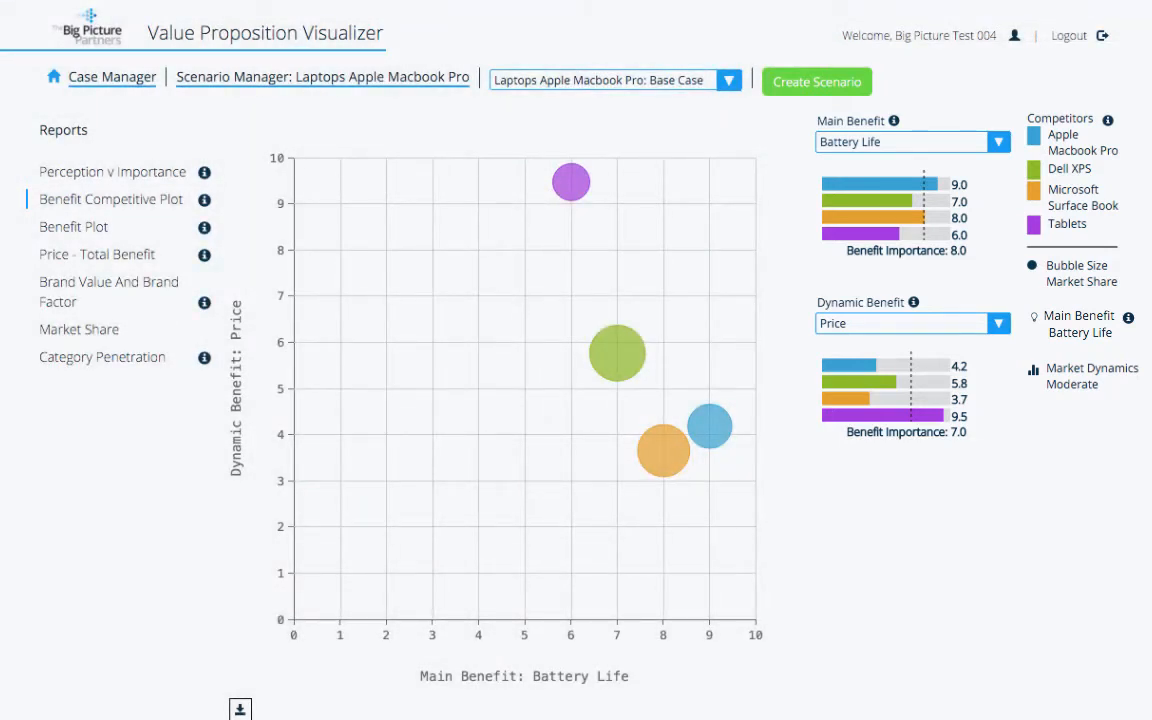
- Show the Benefit Plot for Price, with Dell XPS at Price 5.76 and 34.00% share
mouse_move(625, 368)
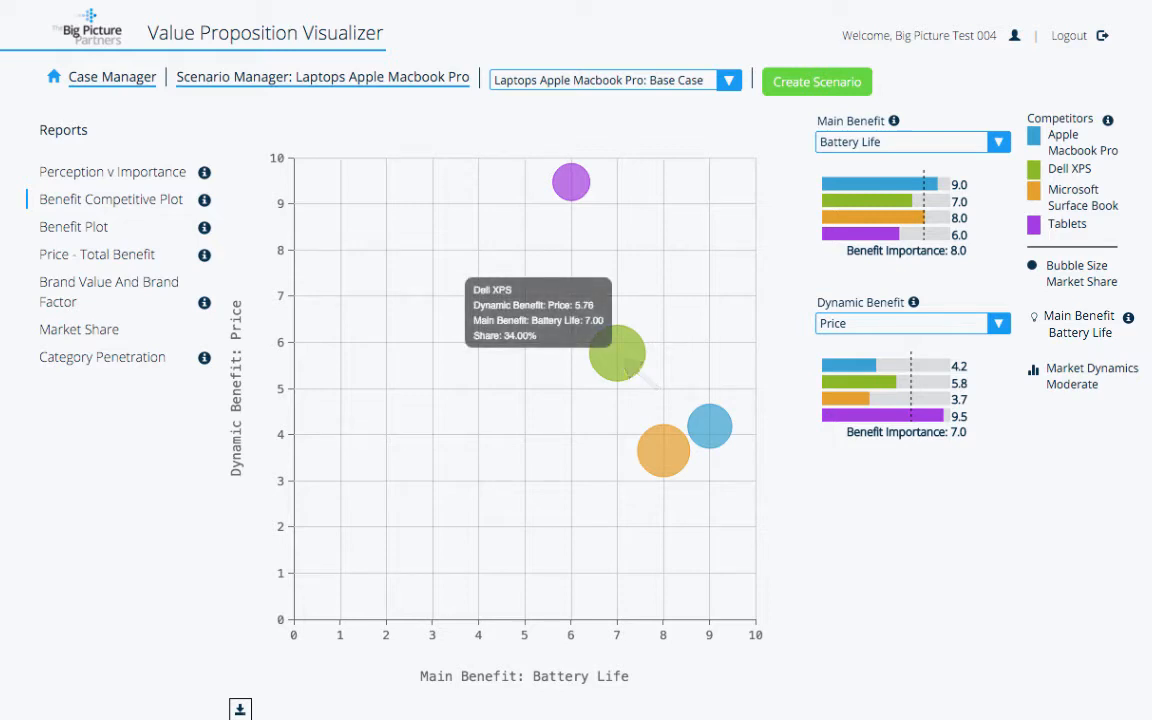
mouse_move(574, 181)
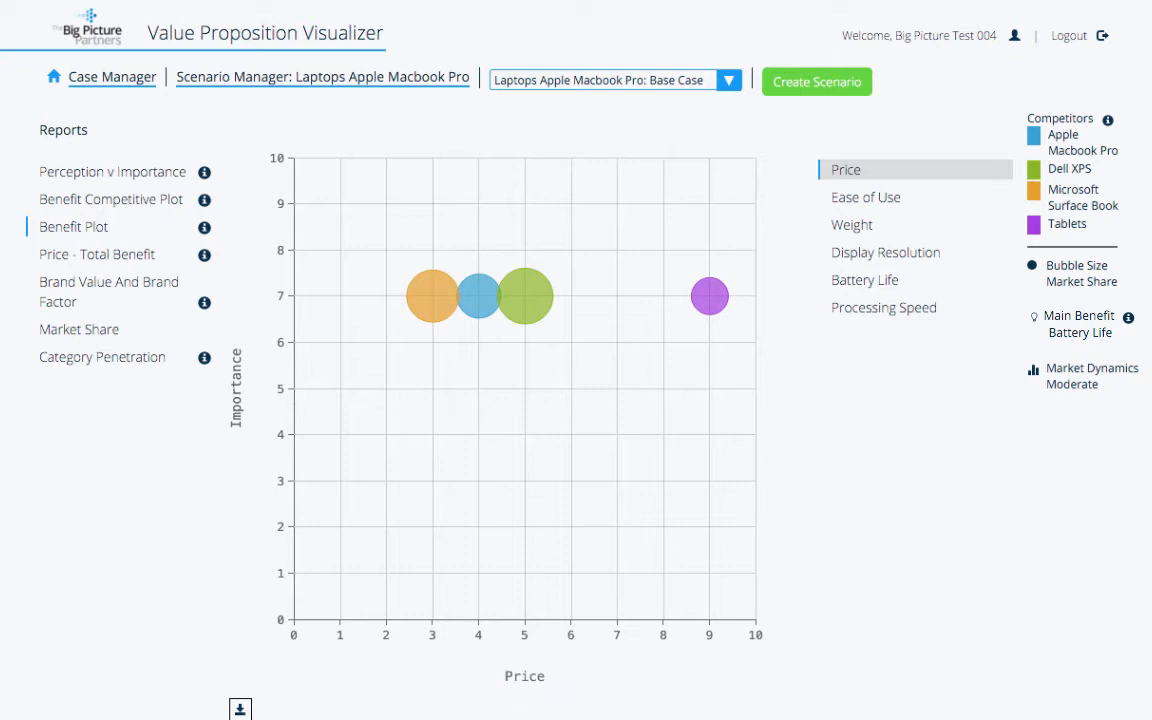
- Compare the competitors on Ease of Use and Weight, then open the Price - Total Benefit report
click(866, 198)
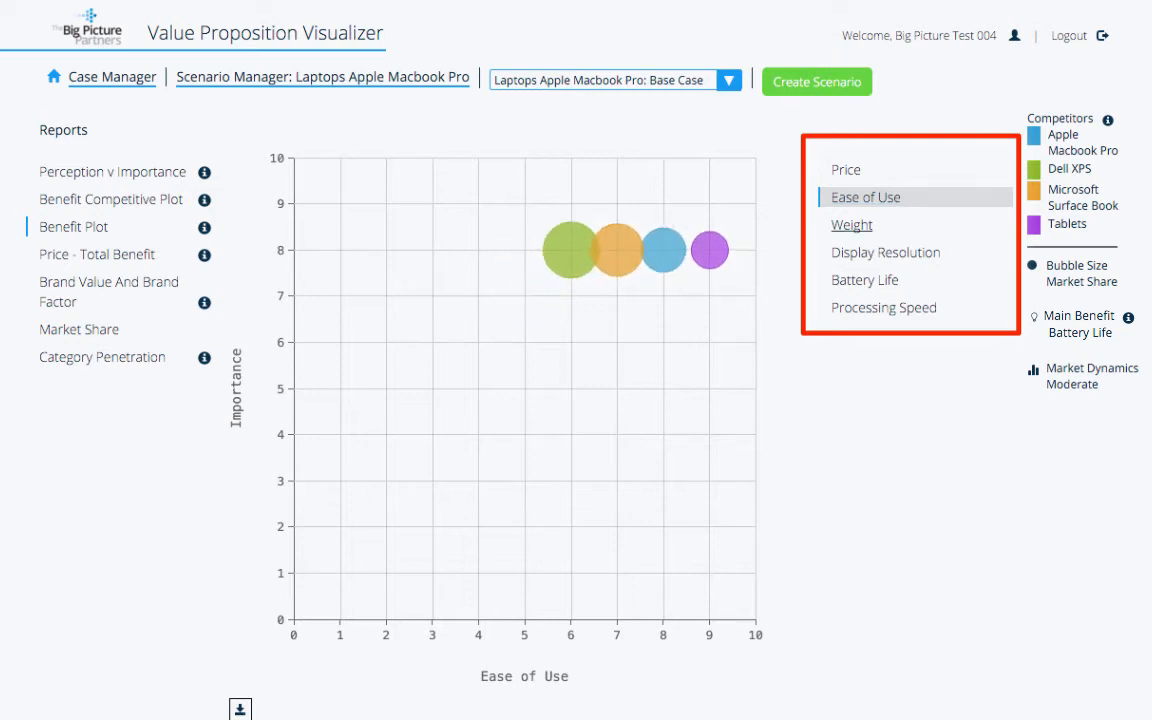
click(852, 225)
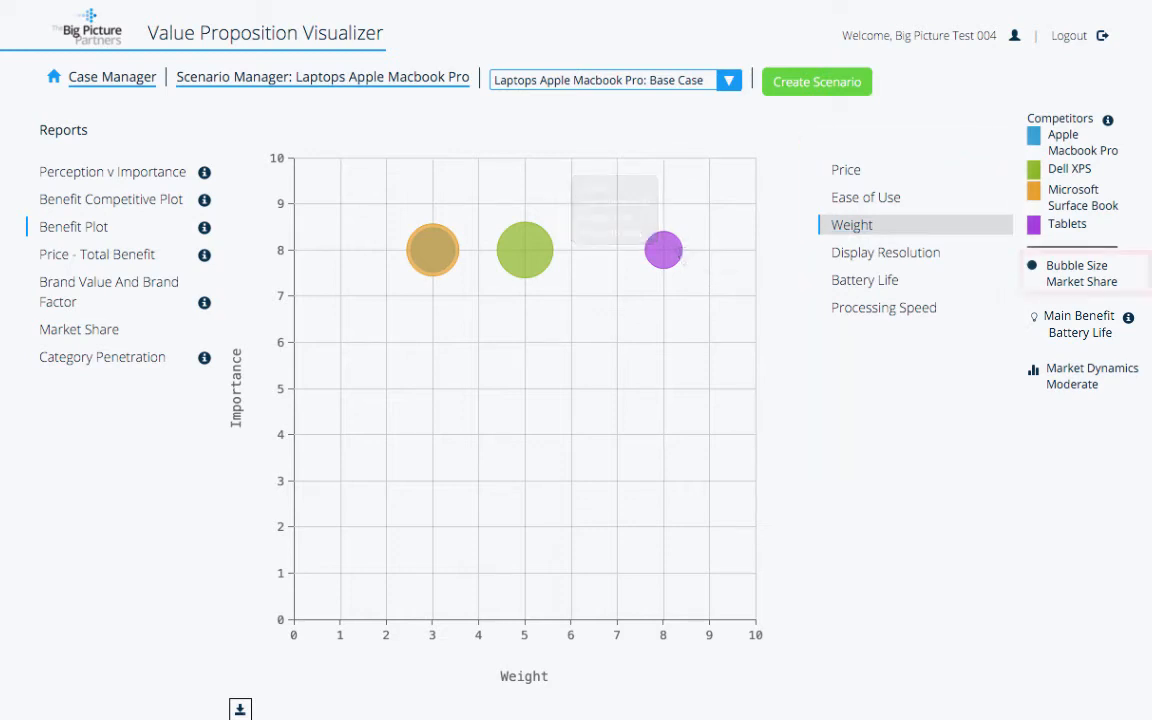
mouse_move(540, 256)
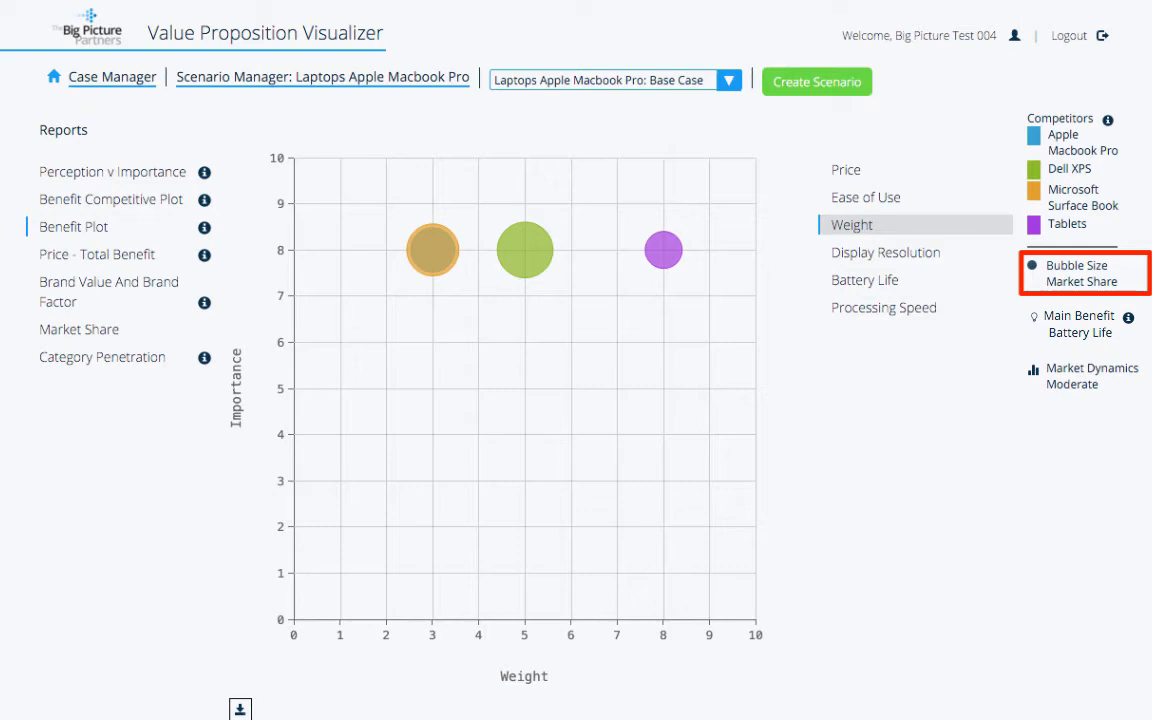
click(97, 255)
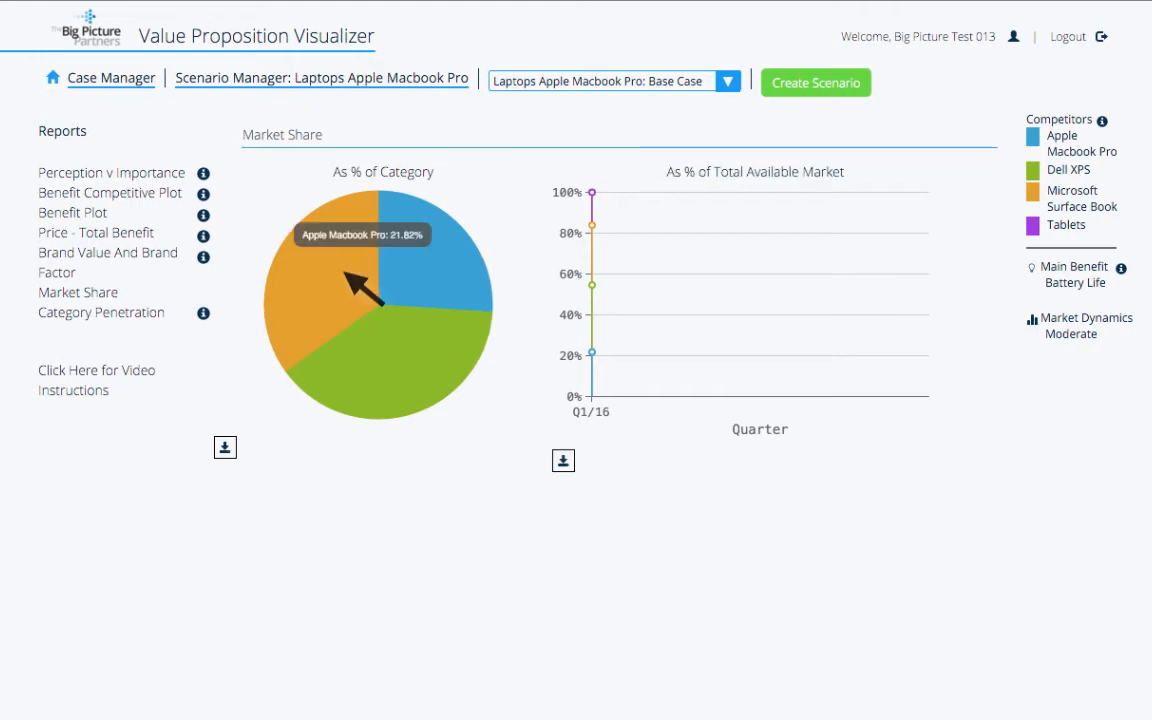
- Start a new scenario form with strategy sections for all four competitors
mouse_move(402, 376)
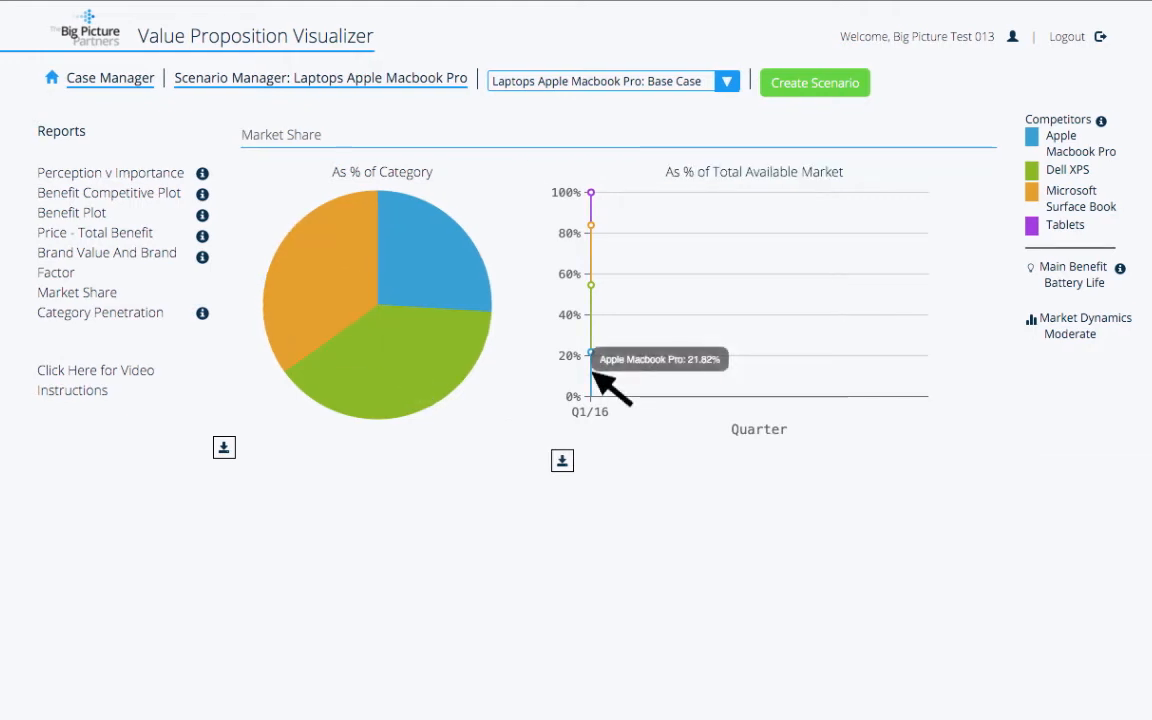
mouse_move(593, 195)
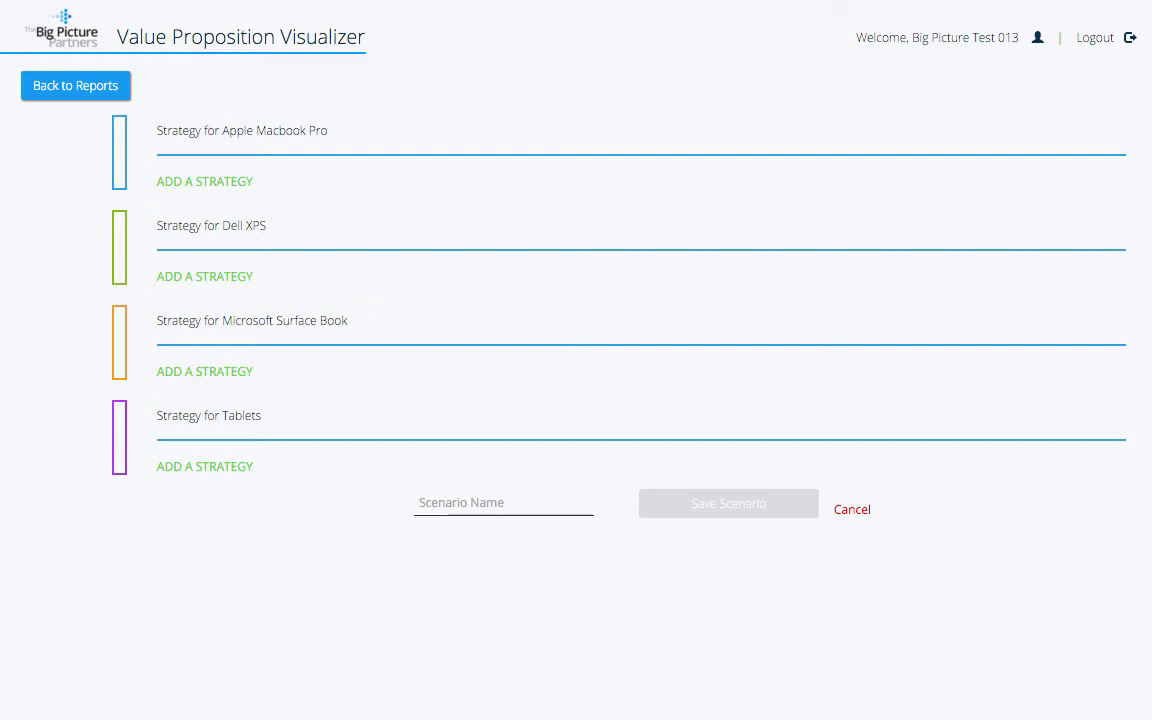
- Add an Apple Macbook Pro strategy that changes the Perception of Price from 1399
click(205, 182)
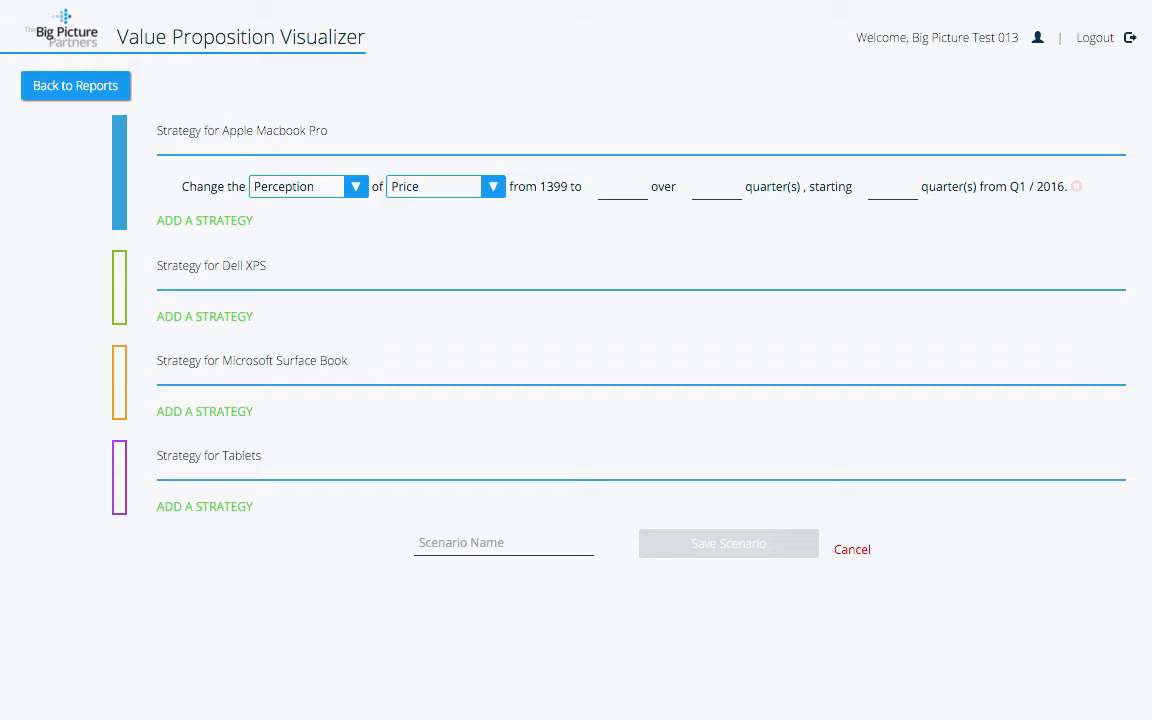
click(356, 187)
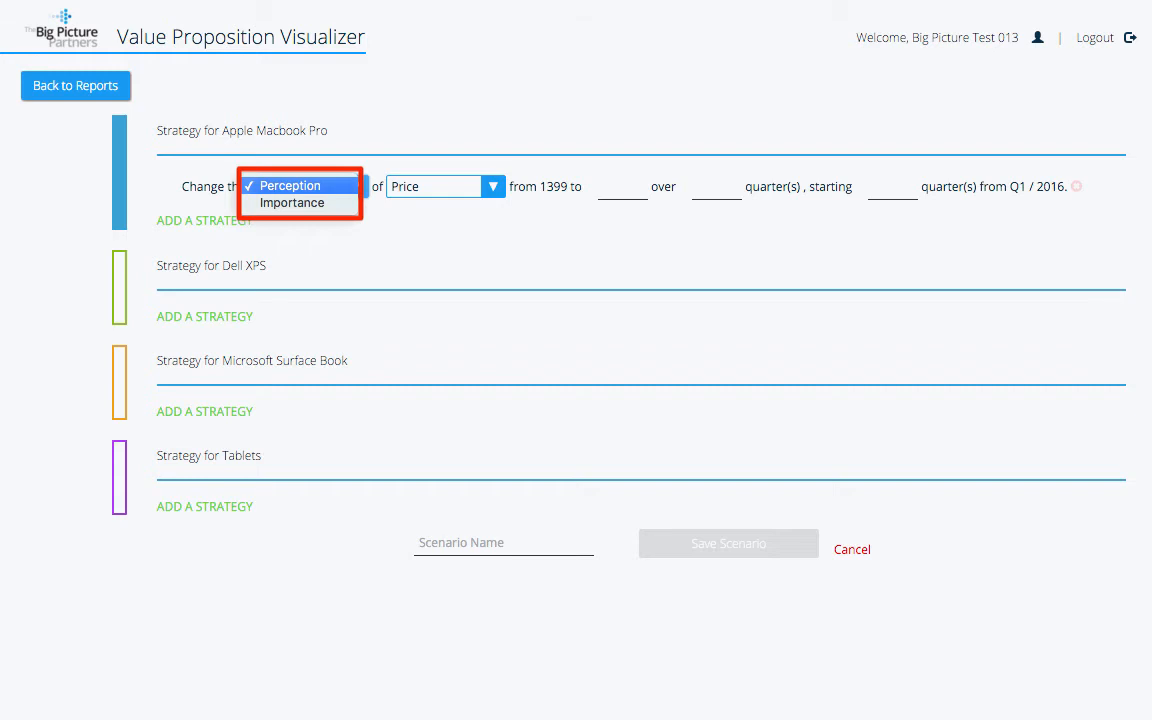
key(Escape)
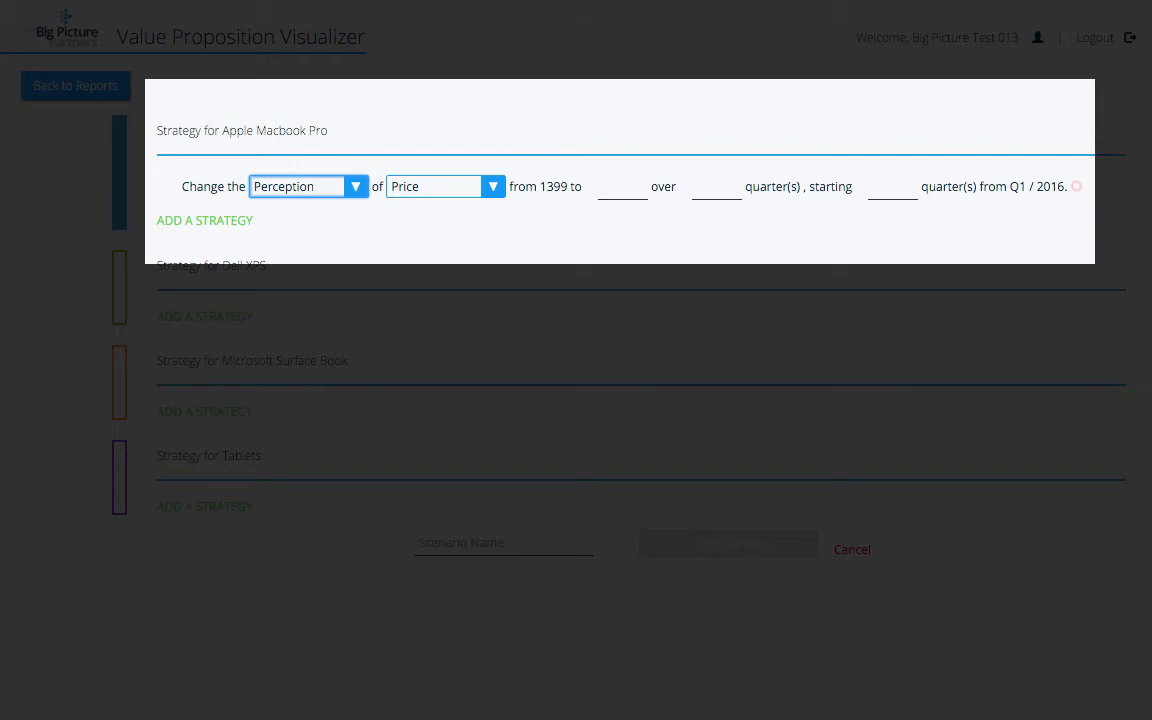
- Lower the Macbook Pro price target to 1000 over 1 quarter, starting in 2 quarters
click(623, 187)
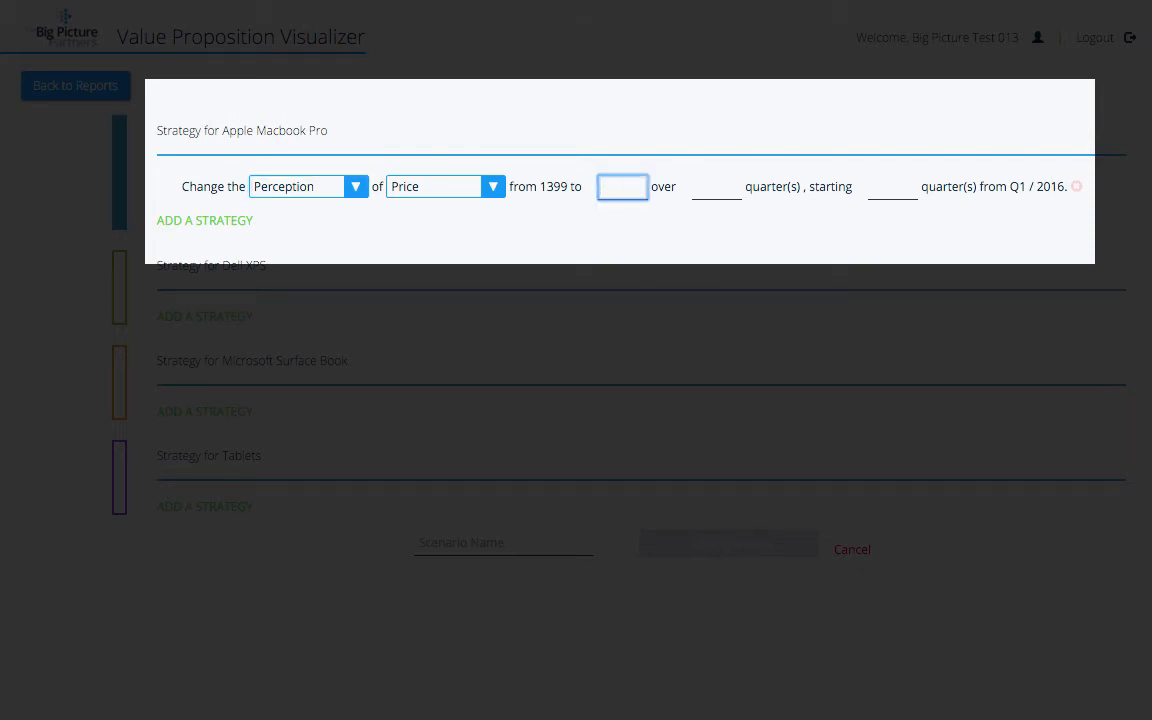
text(10)
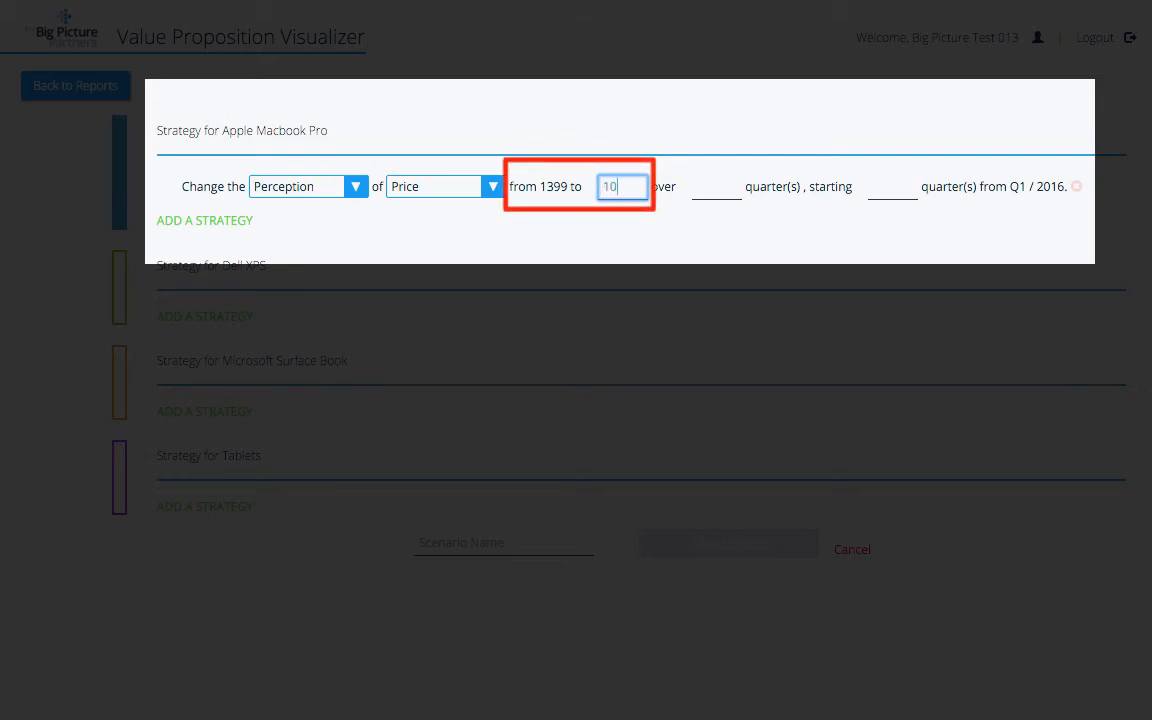
text(00)
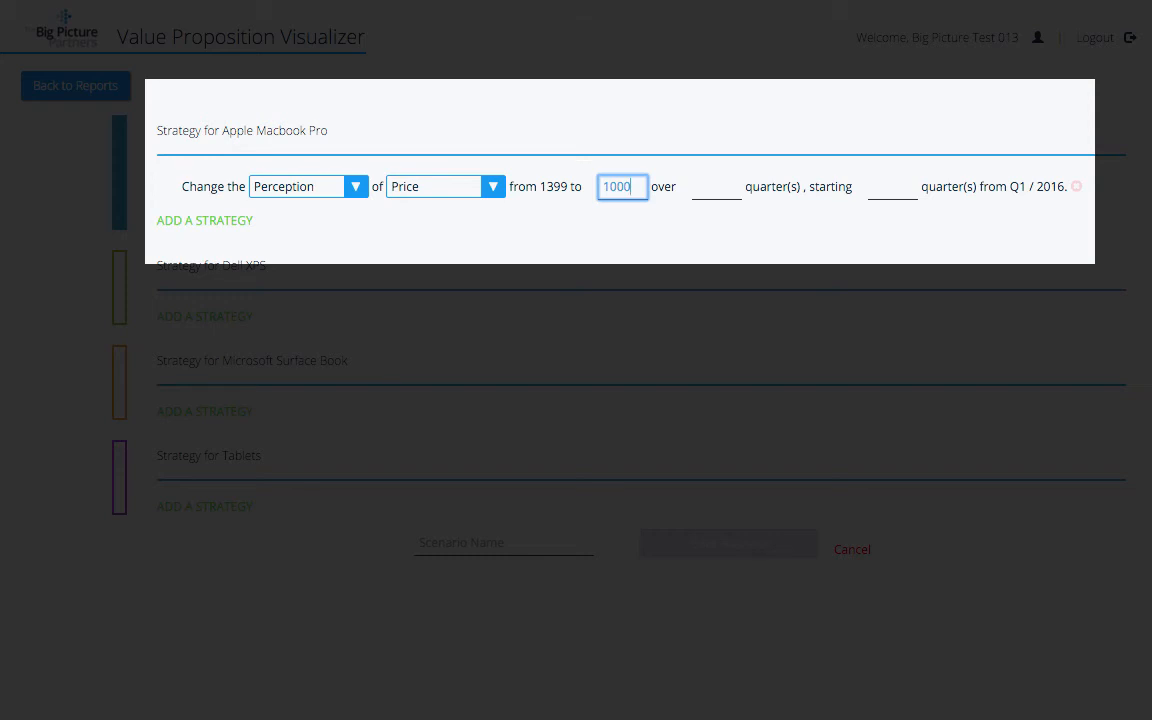
click(717, 187)
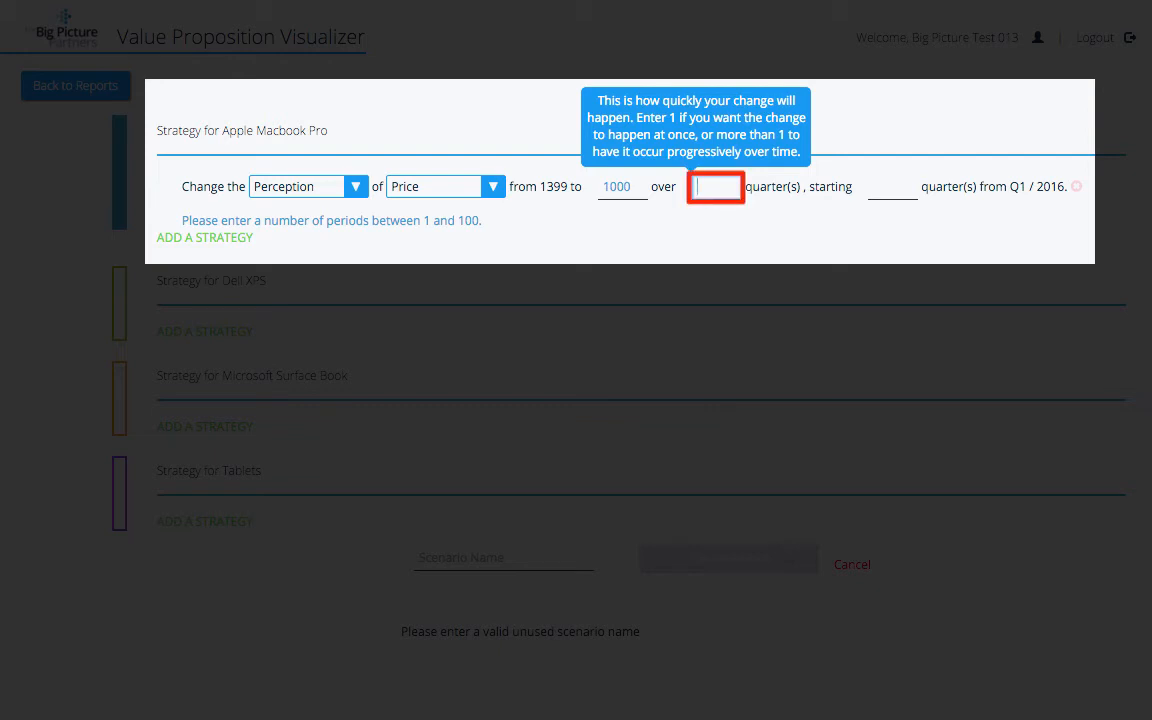
key(Tab)
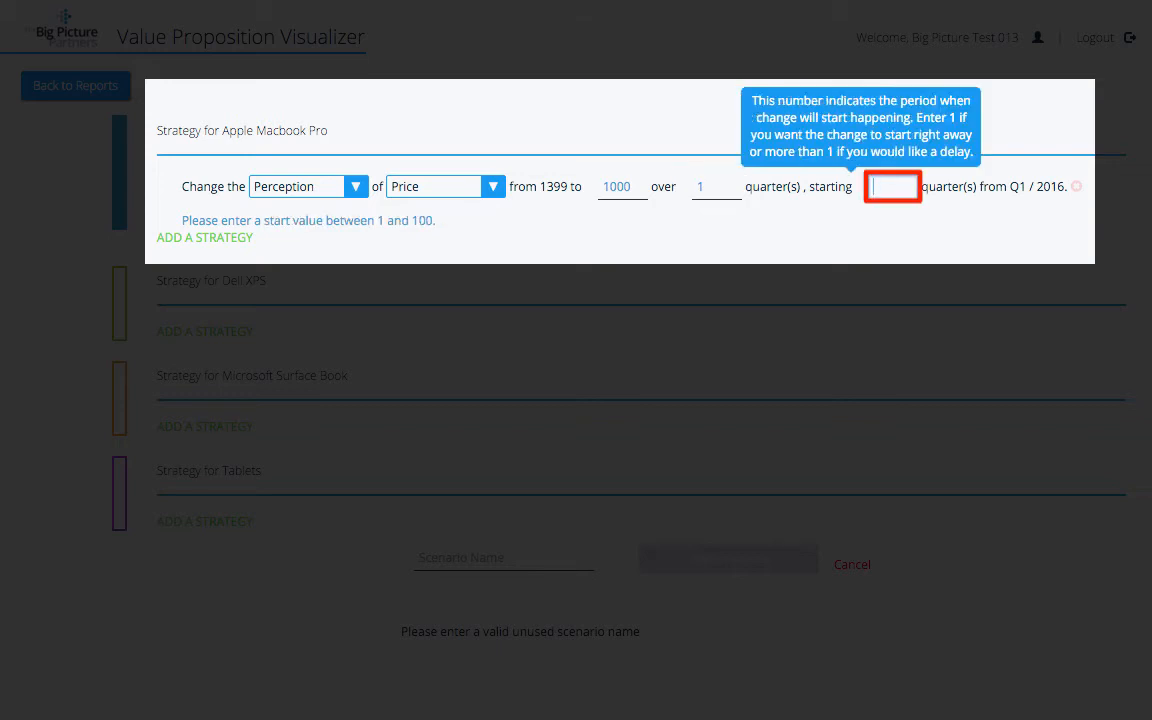
text(2)
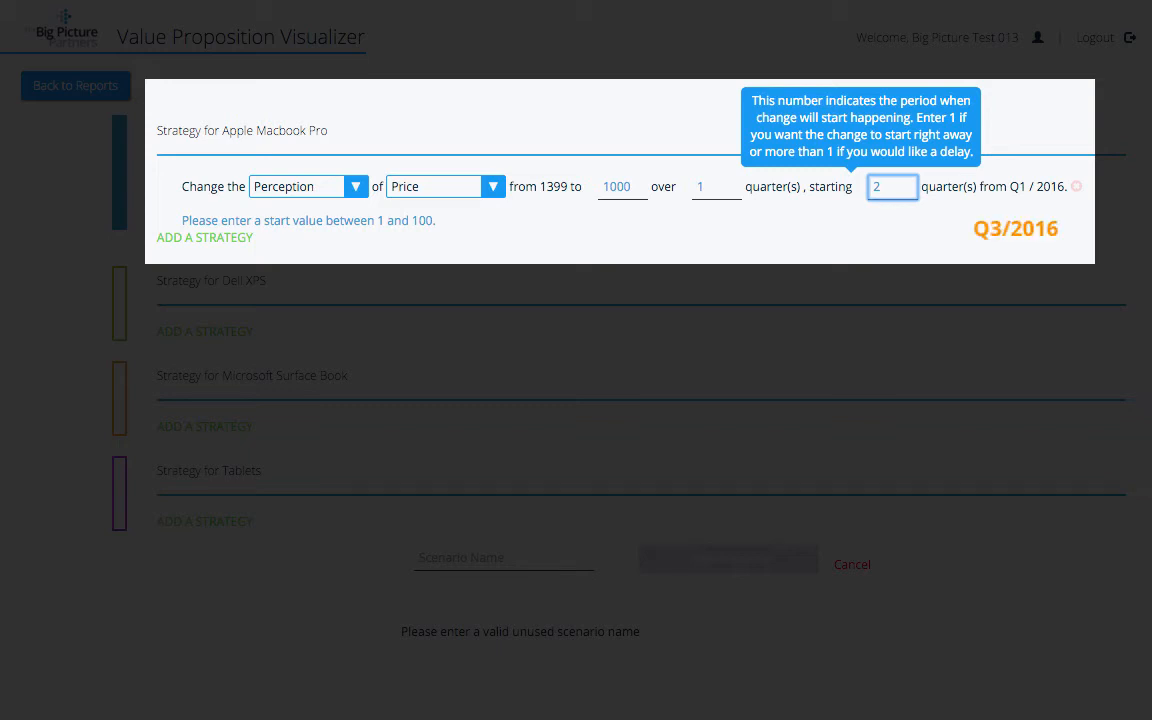
key(Tab)
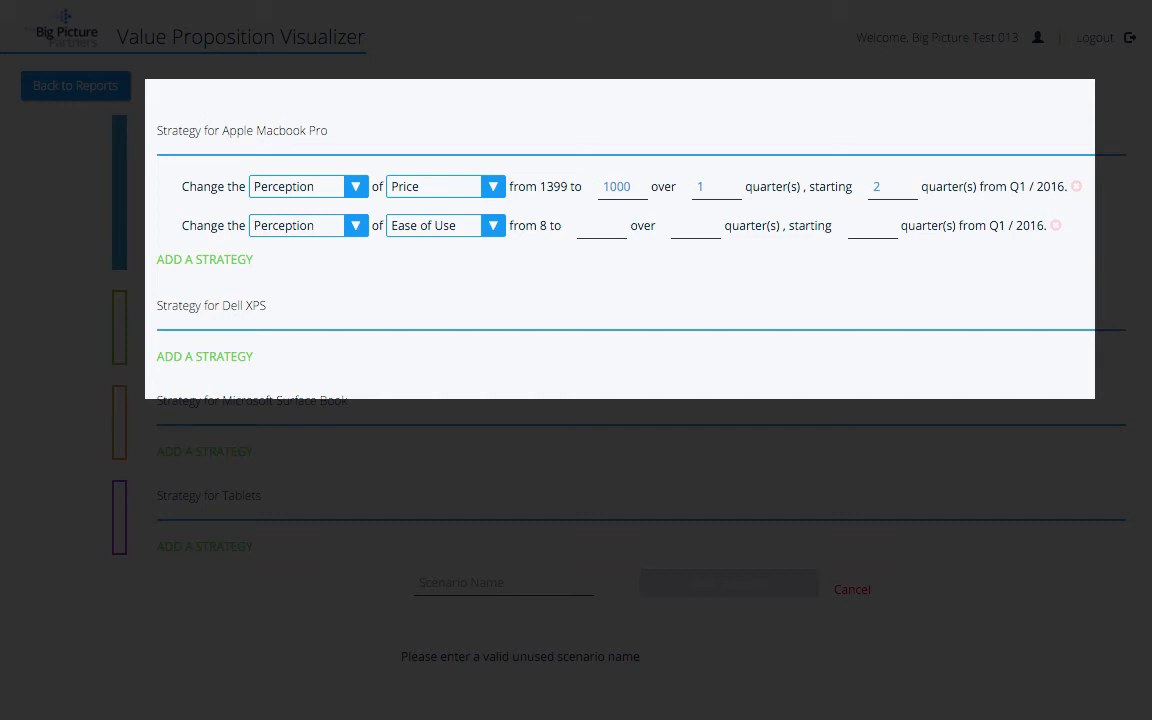
- Make the second Macbook Pro strategy change the Importance of Battery Life
click(308, 226)
click(298, 242)
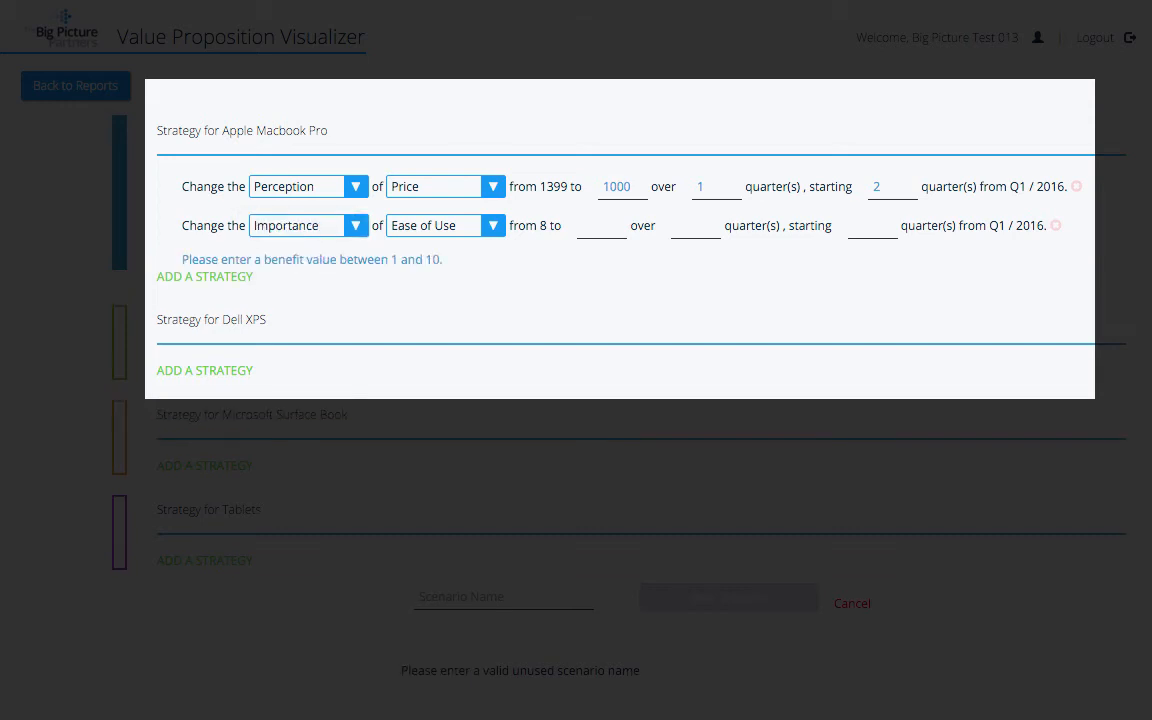
click(445, 225)
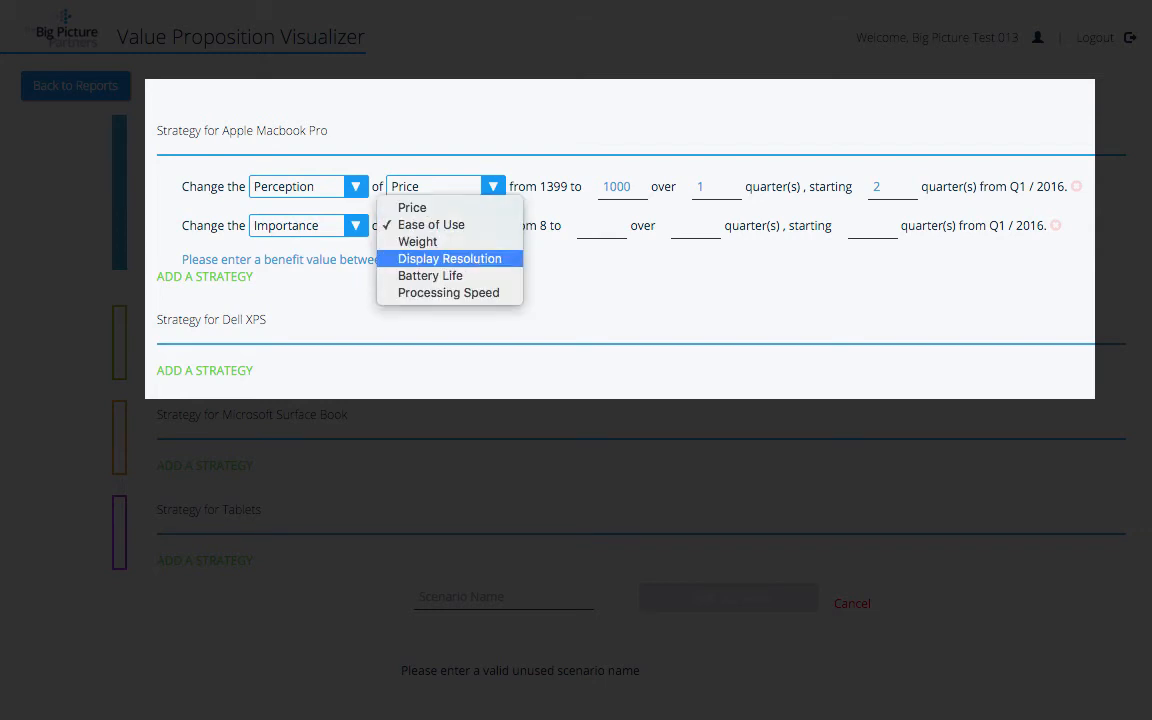
click(430, 276)
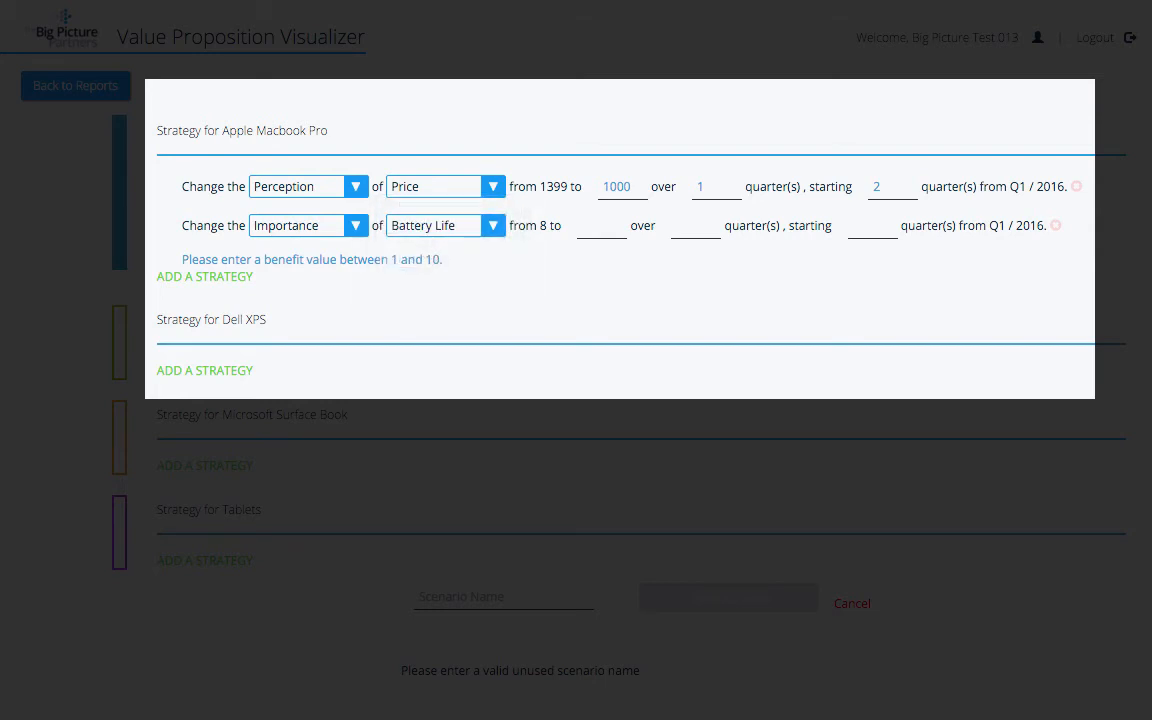
- Raise Battery Life importance to 10 over 2 quarters from quarter 2, and add a Dell XPS strategy
click(602, 226)
text(10)
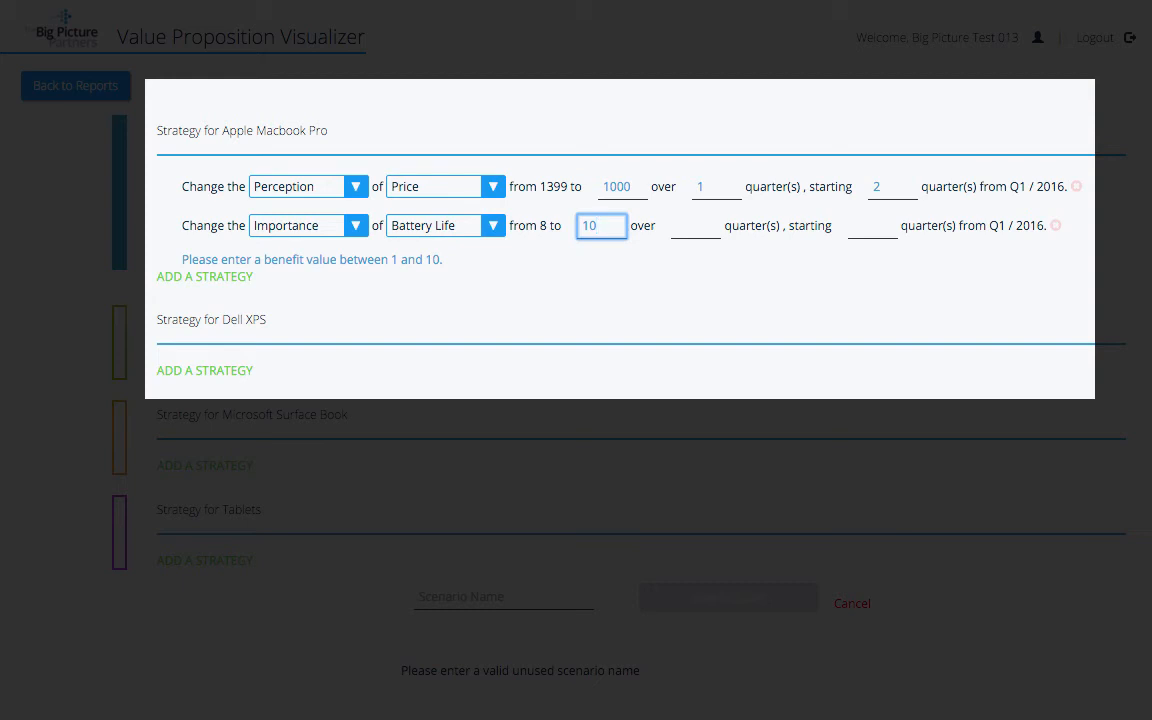
key(Tab)
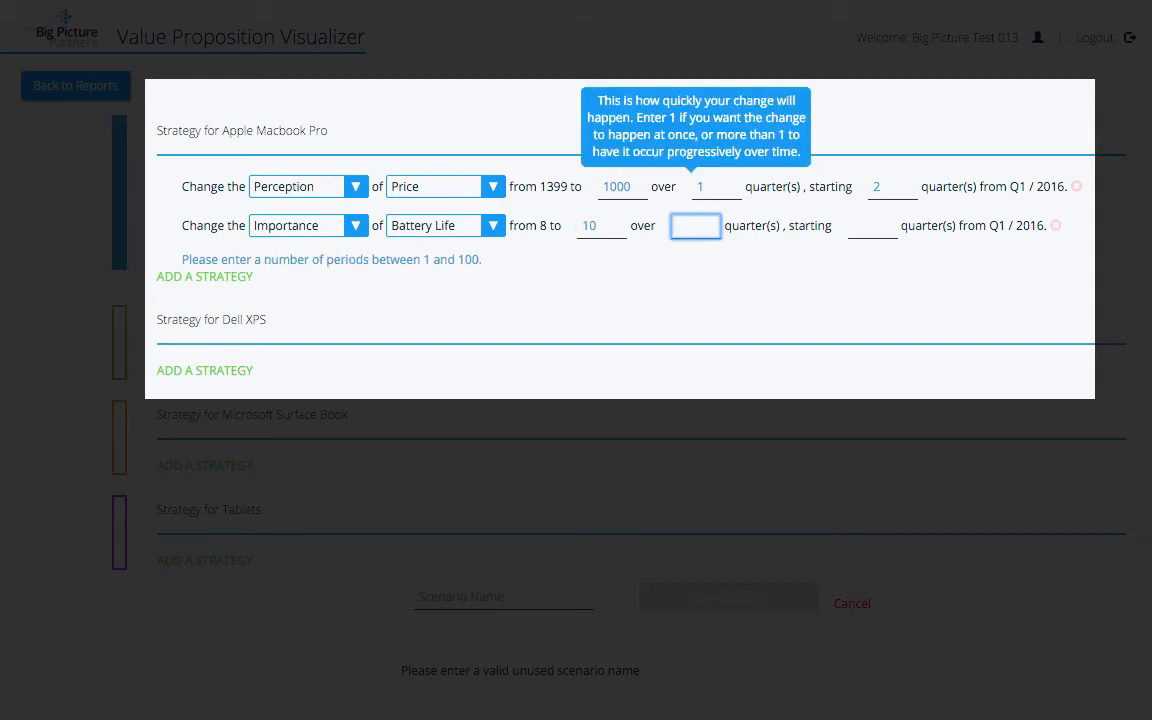
text(2)
key(Tab)
text(2)
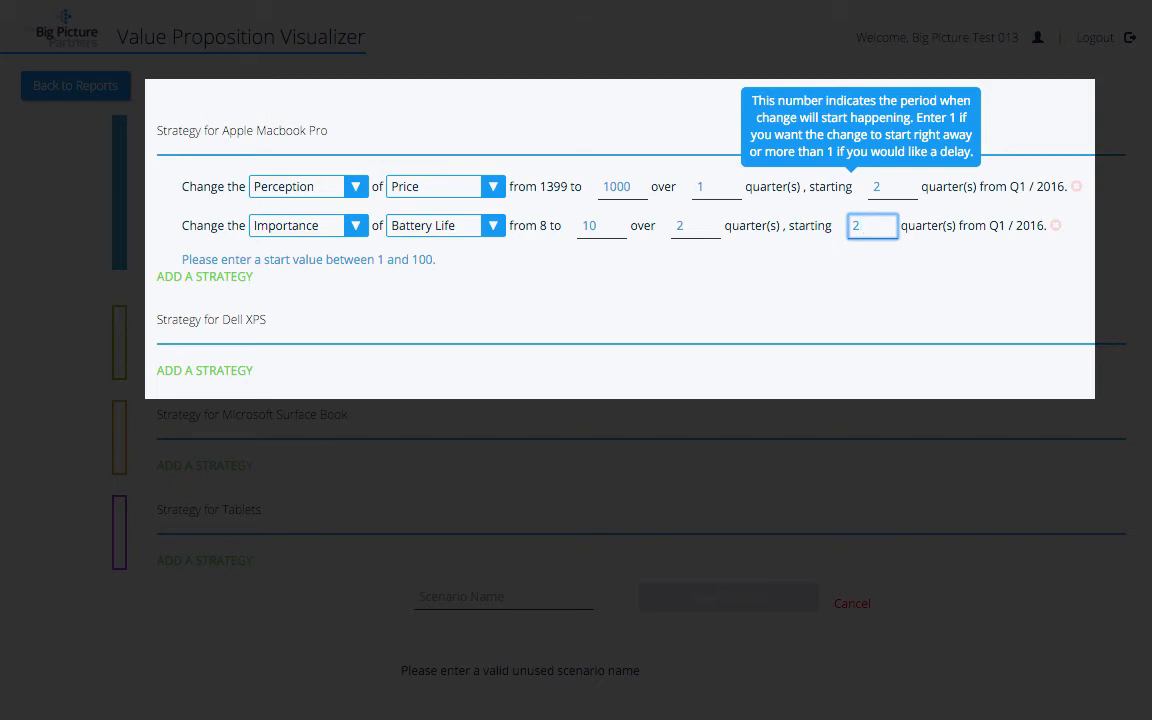
click(204, 371)
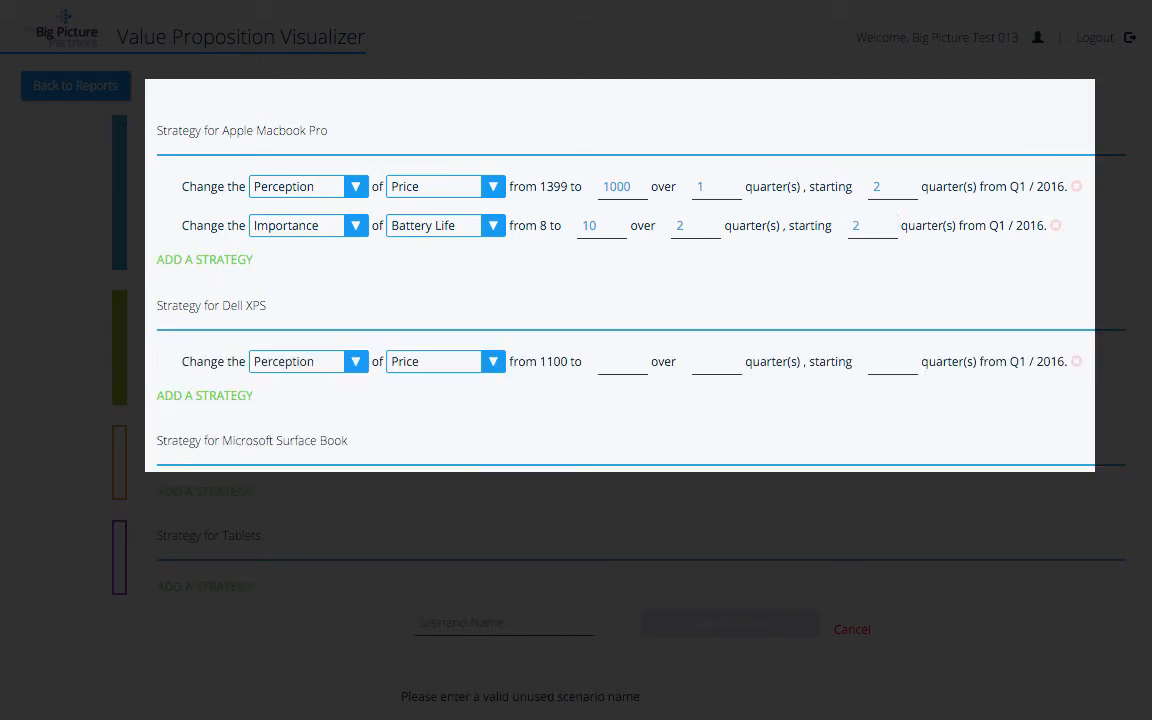
- Set the Dell XPS strategy to Battery Life, target 10, over 3 quarters, starting quarter 3
click(446, 362)
click(430, 429)
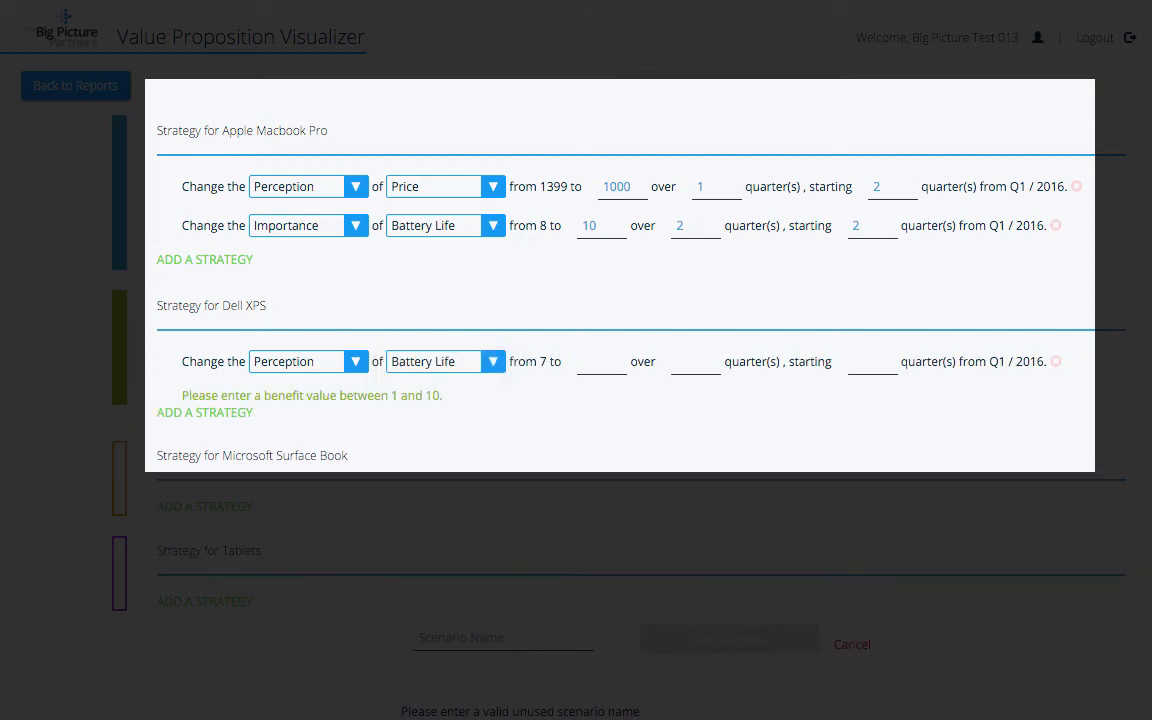
click(602, 362)
text(10)
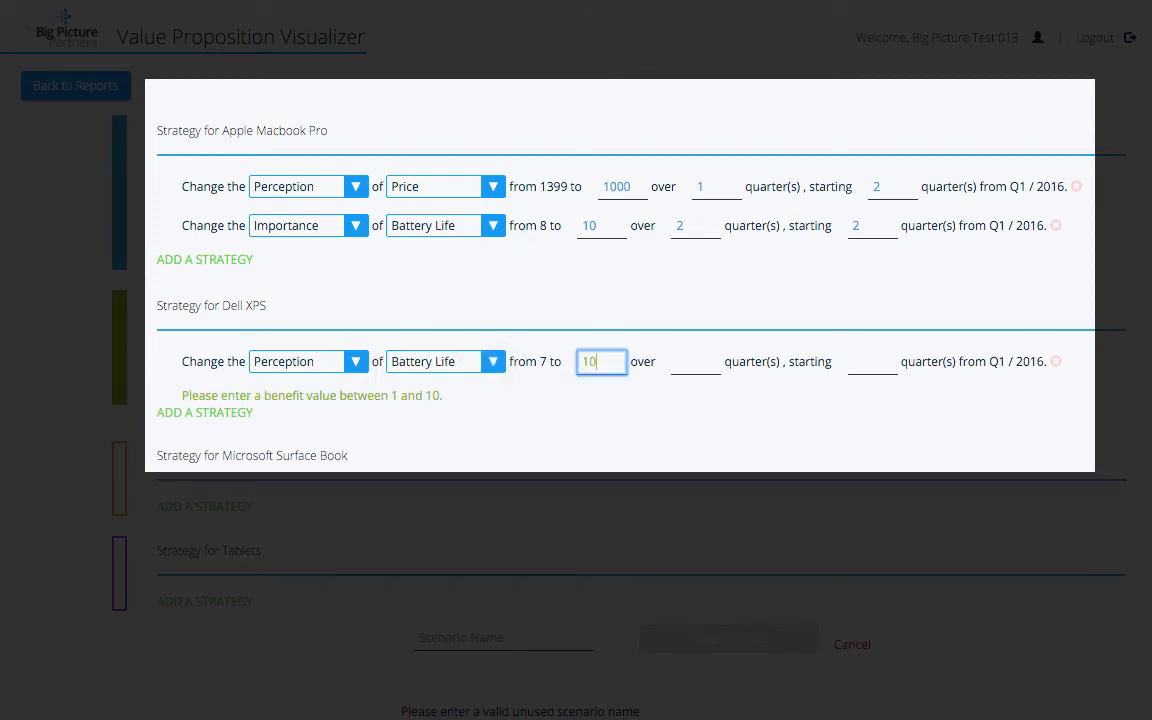
key(Tab)
text(3)
key(Tab)
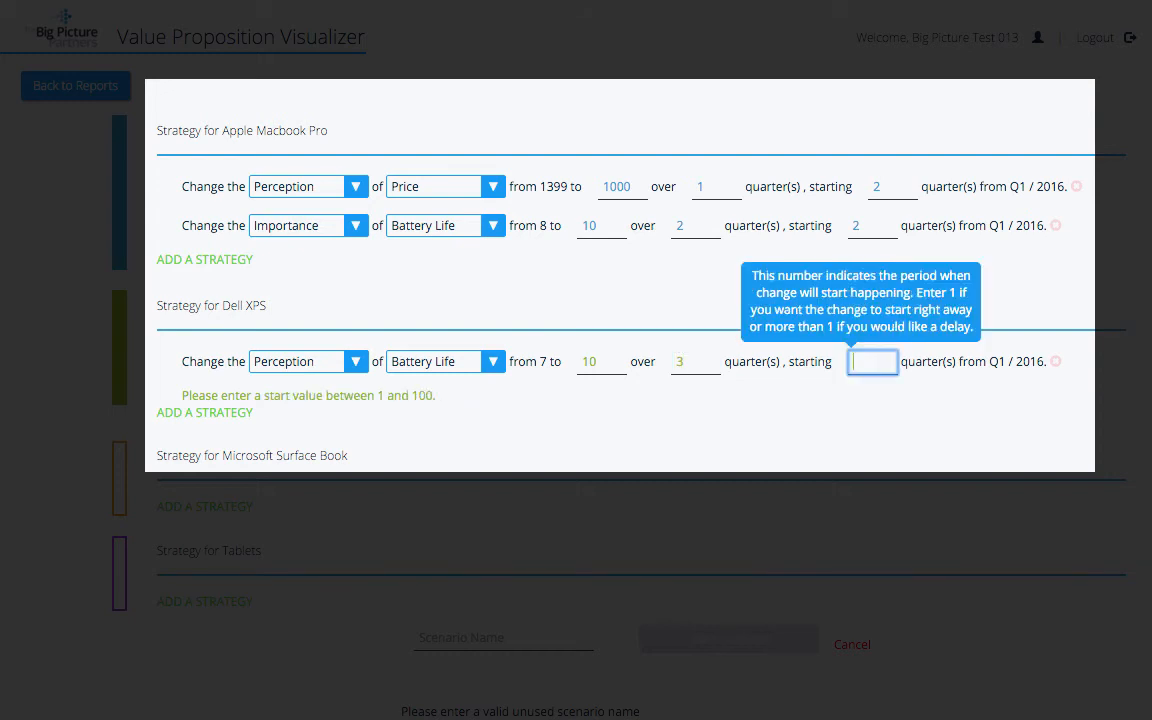
text(3)
key(Tab)
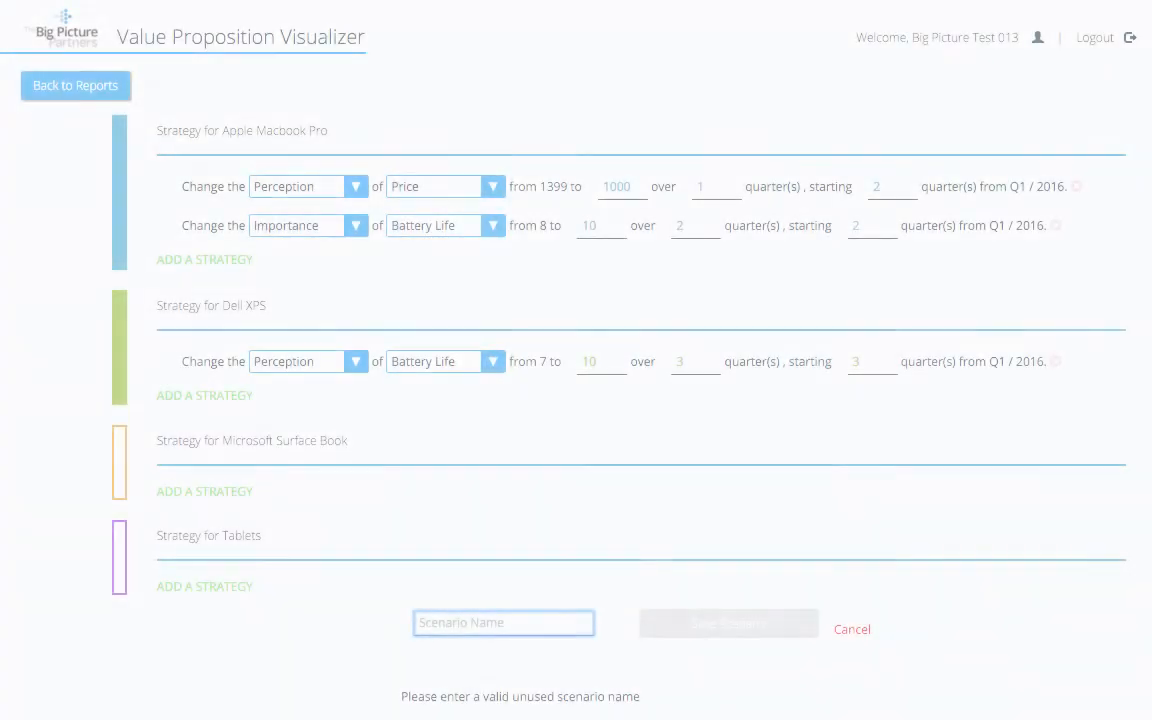
- Name the scenario 'Lower price' and save it to run the simulation
text(Lower)
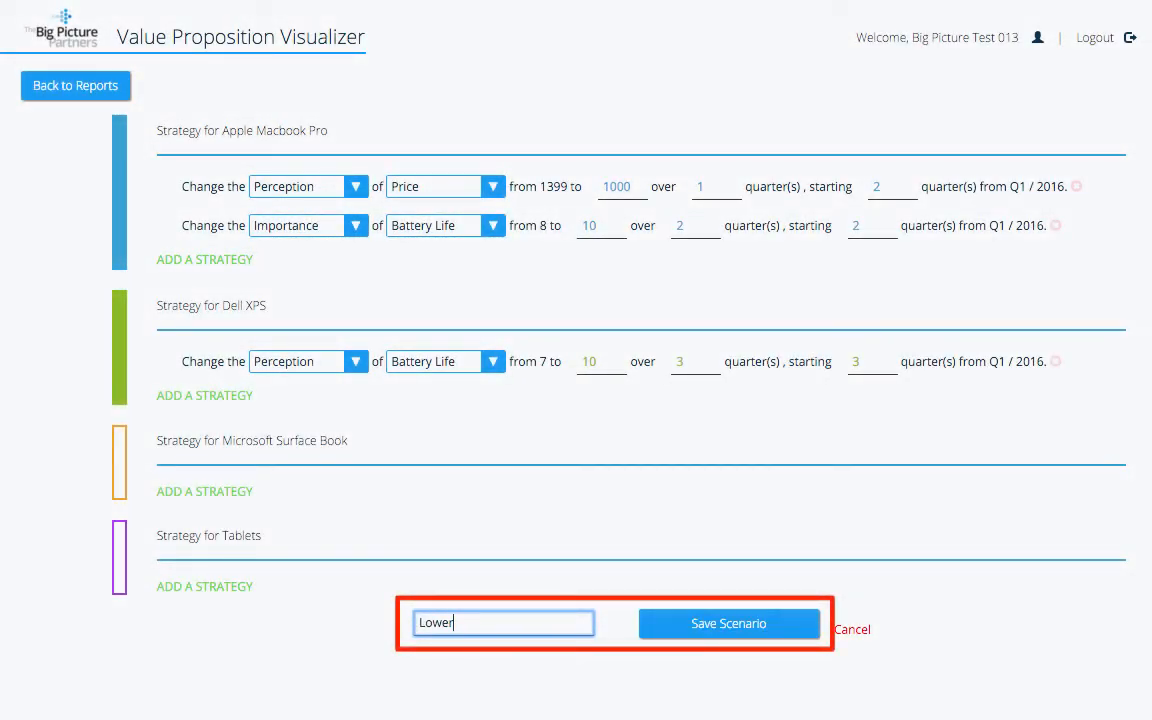
text( price)
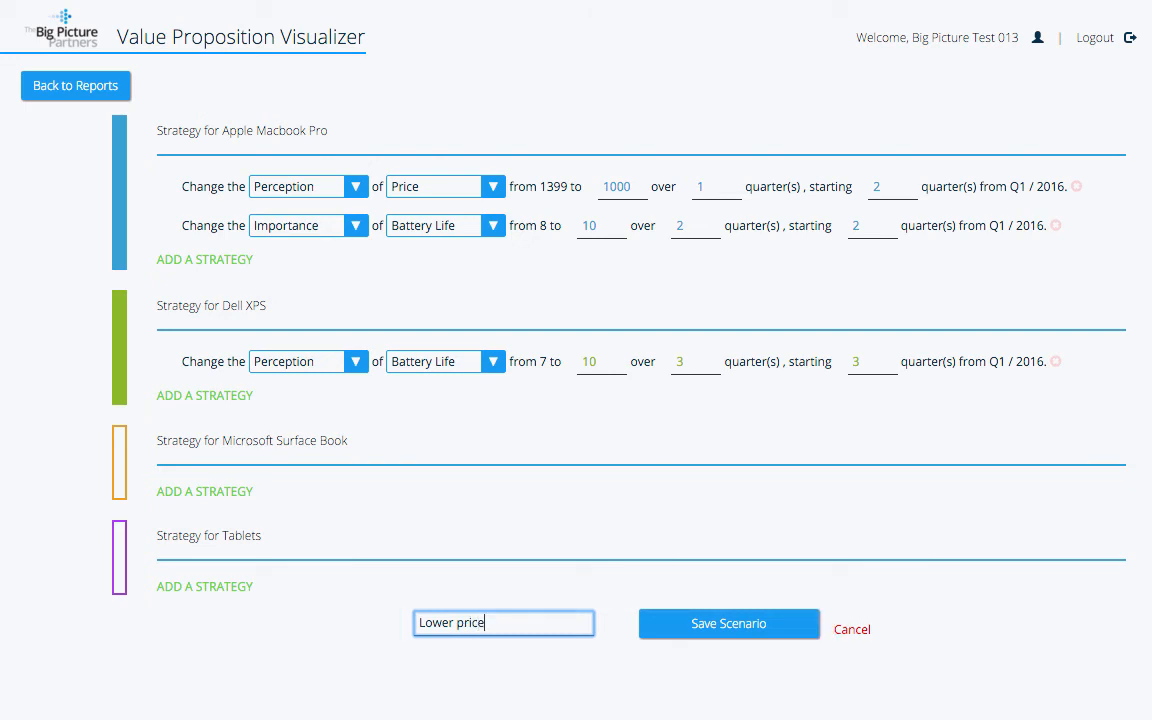
key(Return)
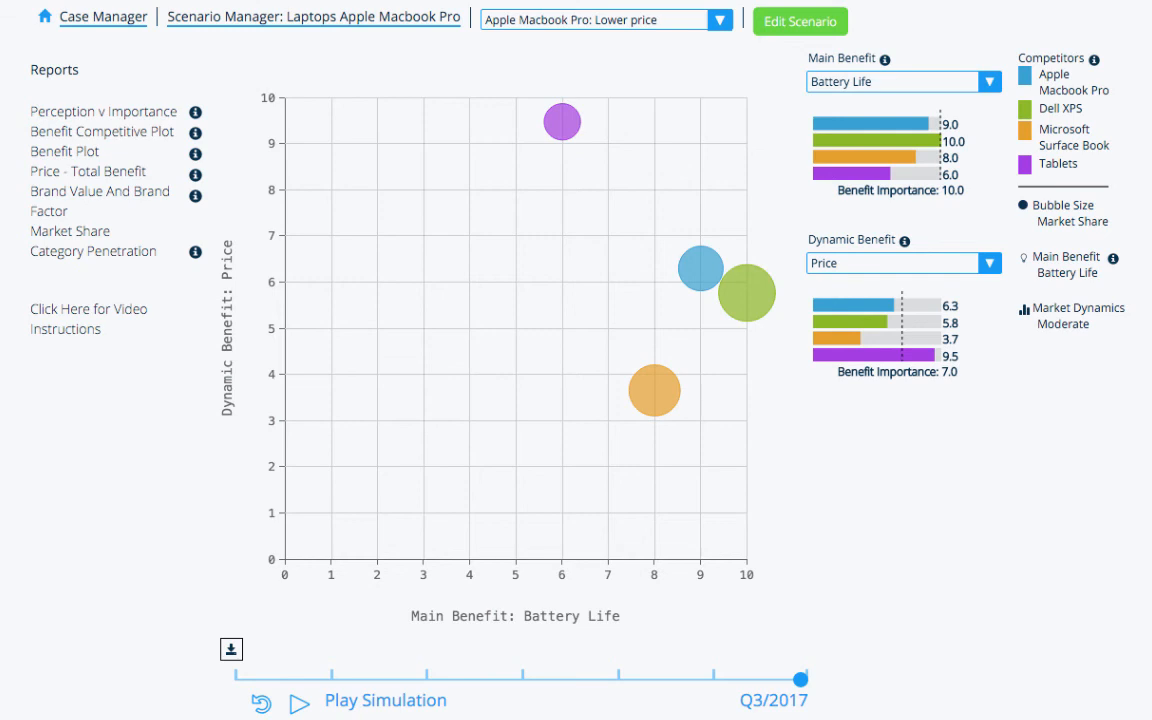
- View the Market Share and Category Penetration reports for the Lower price scenario
click(70, 231)
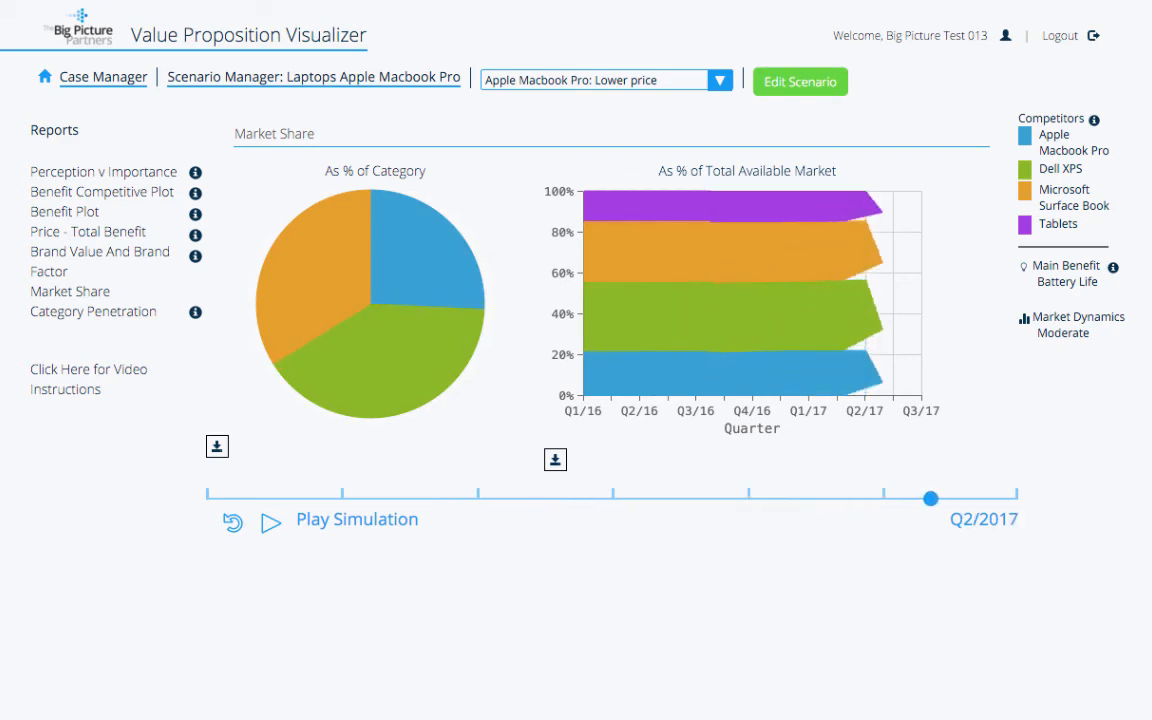
click(93, 311)
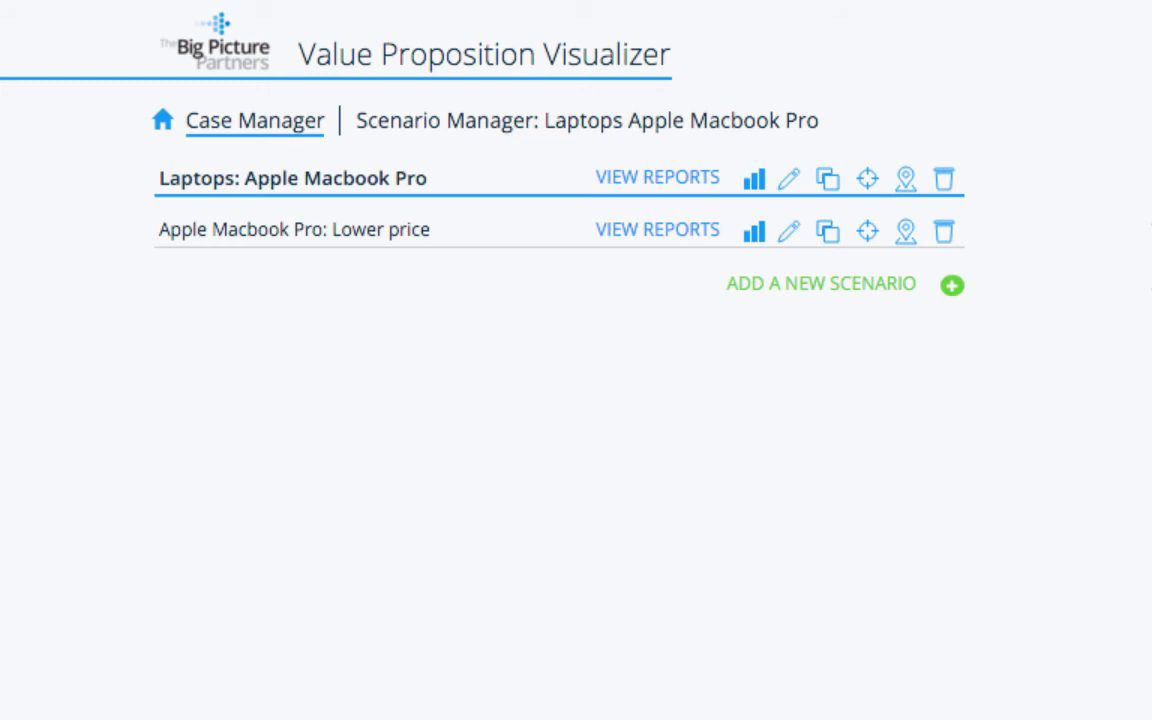
click(789, 179)
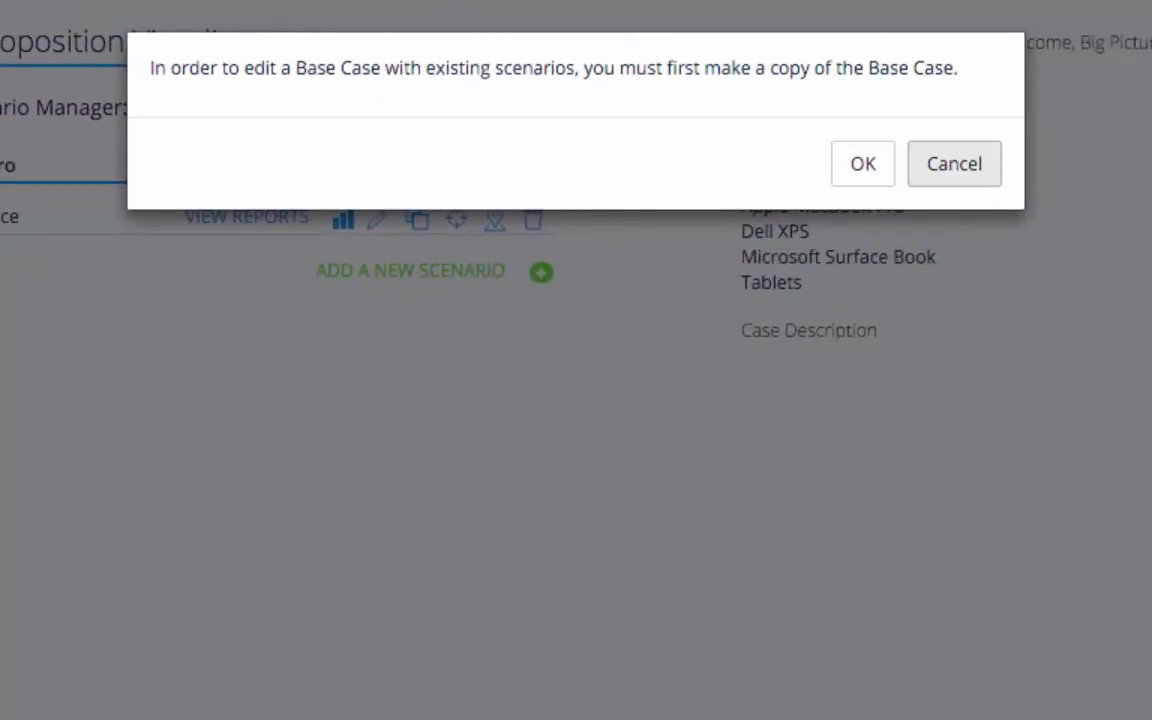
click(863, 164)
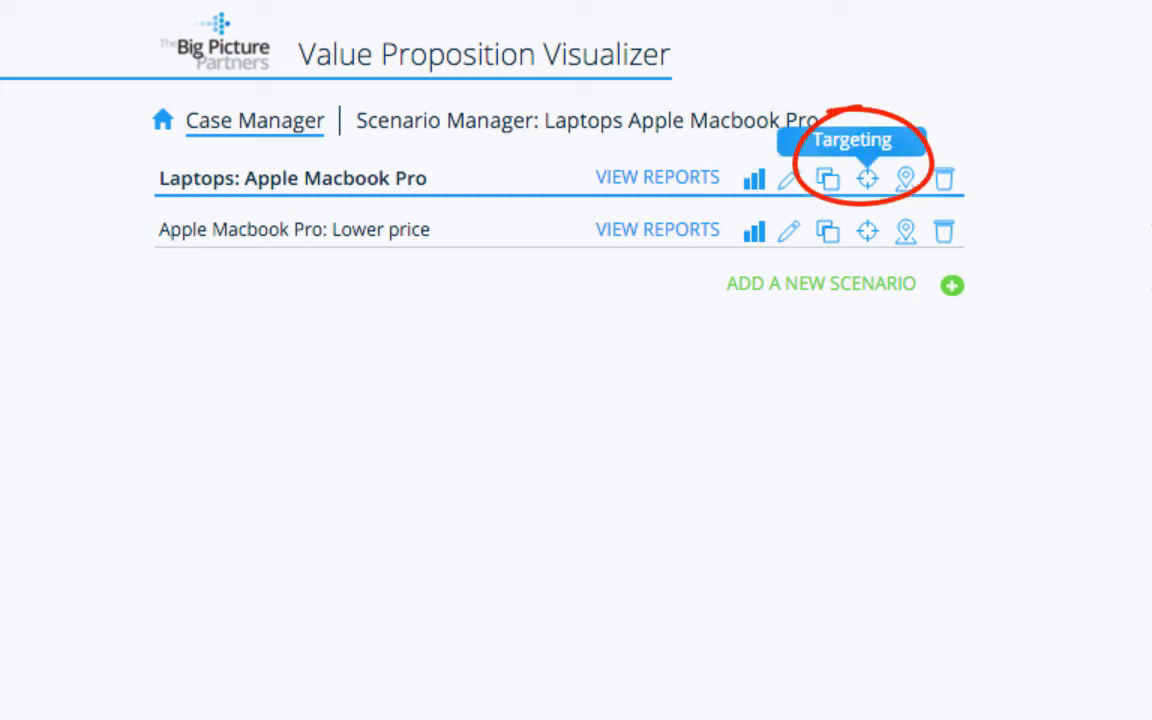
- Open the Base Case targeting page from the Laptops: Apple Macbook Pro row
click(867, 179)
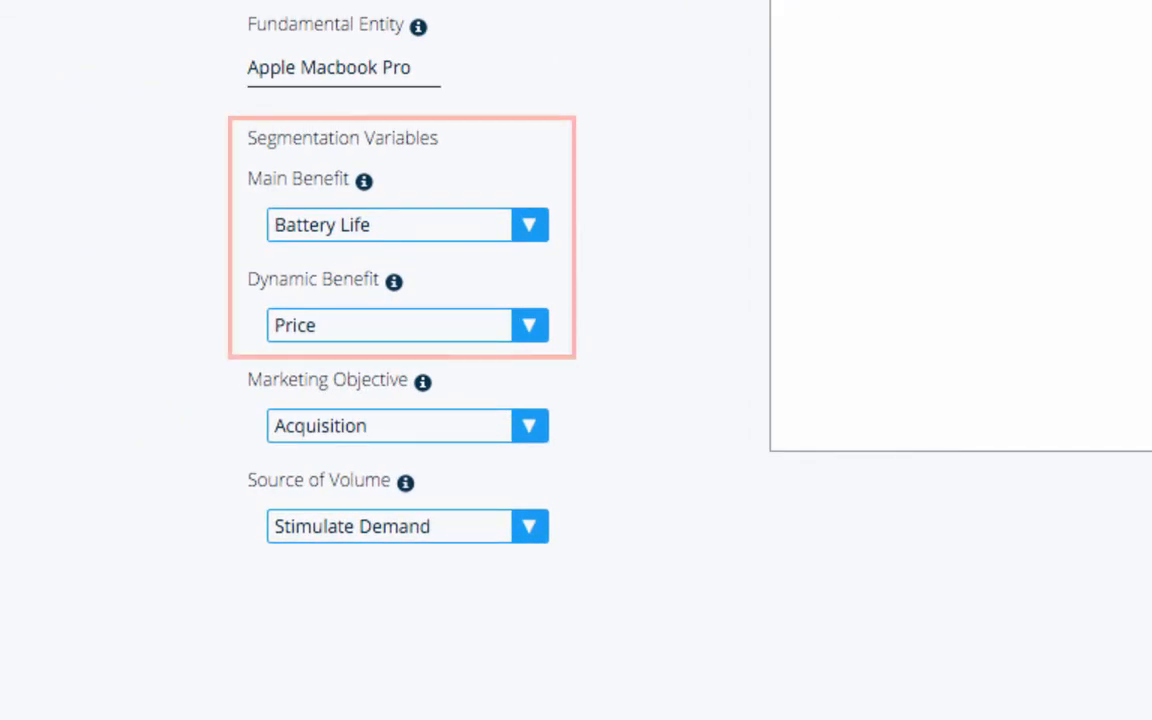
- Confirm Main Benefit Battery Life, Dynamic Benefit Price, Marketing Objective Acquisition, Source of Volume Stimulate Demand
click(408, 225)
click(408, 224)
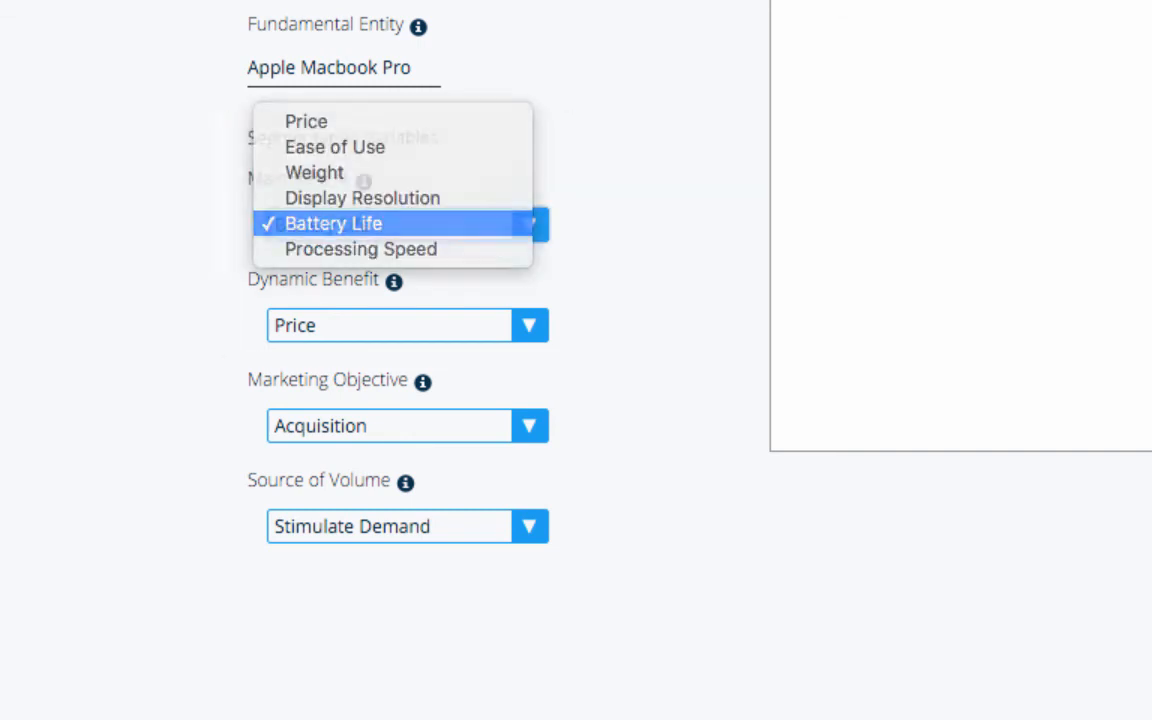
click(408, 325)
click(408, 325)
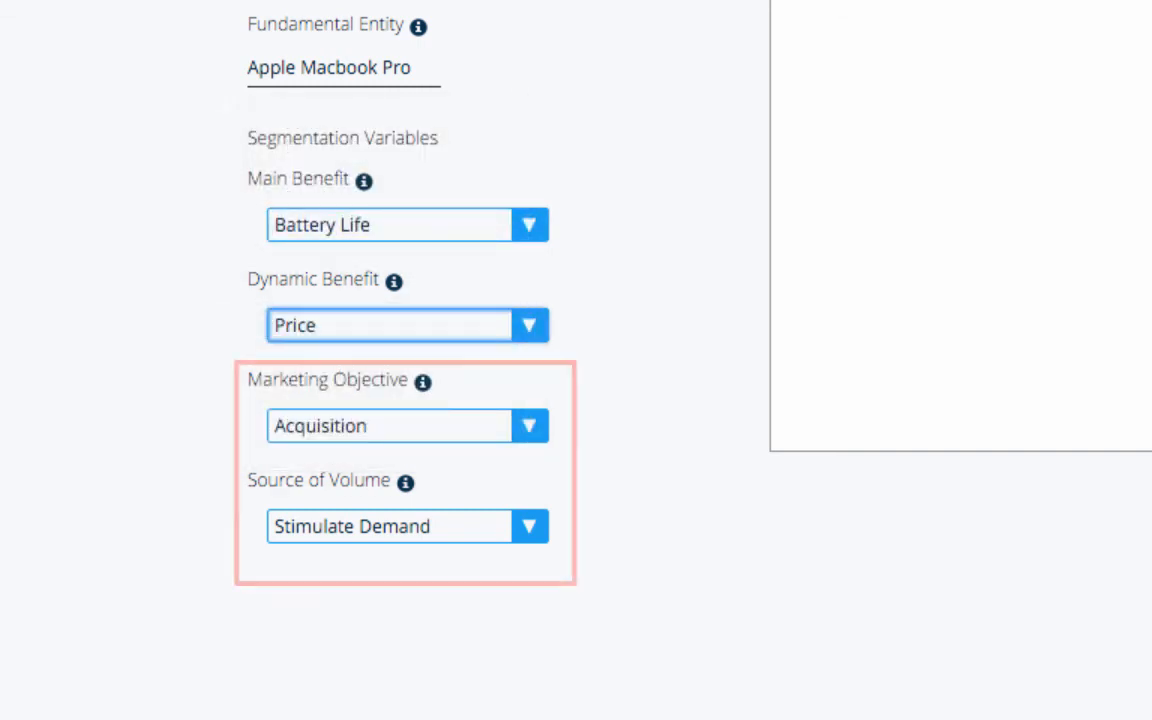
click(408, 425)
click(408, 424)
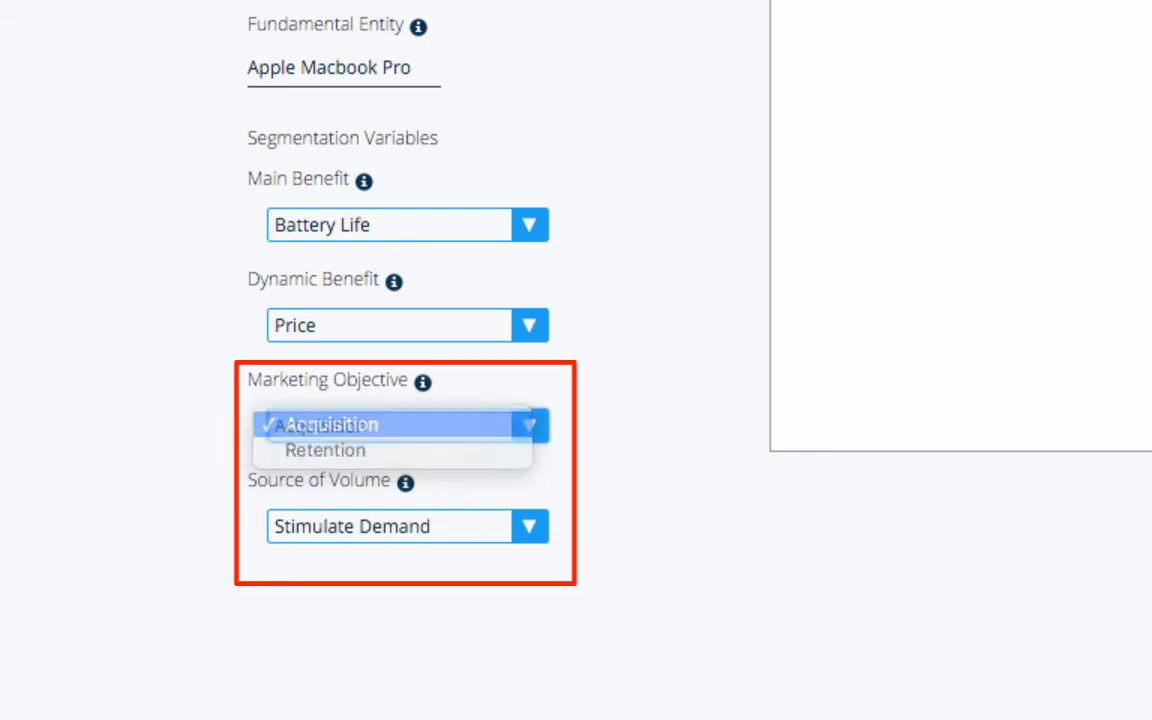
click(408, 526)
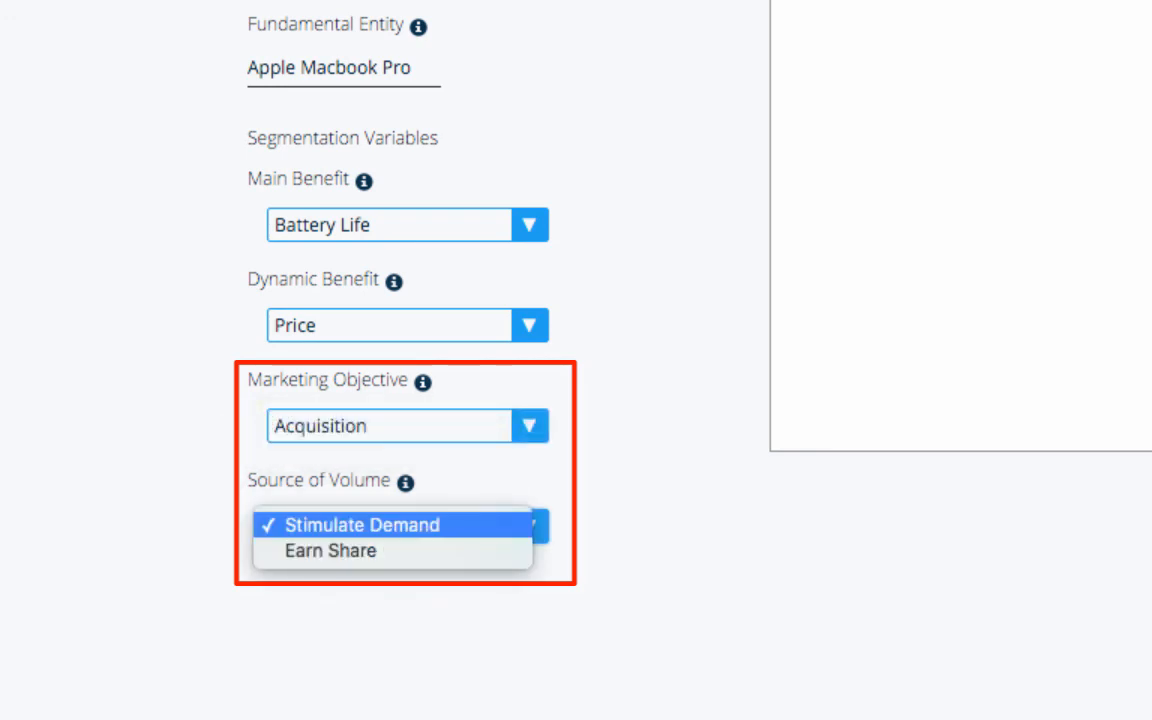
click(400, 525)
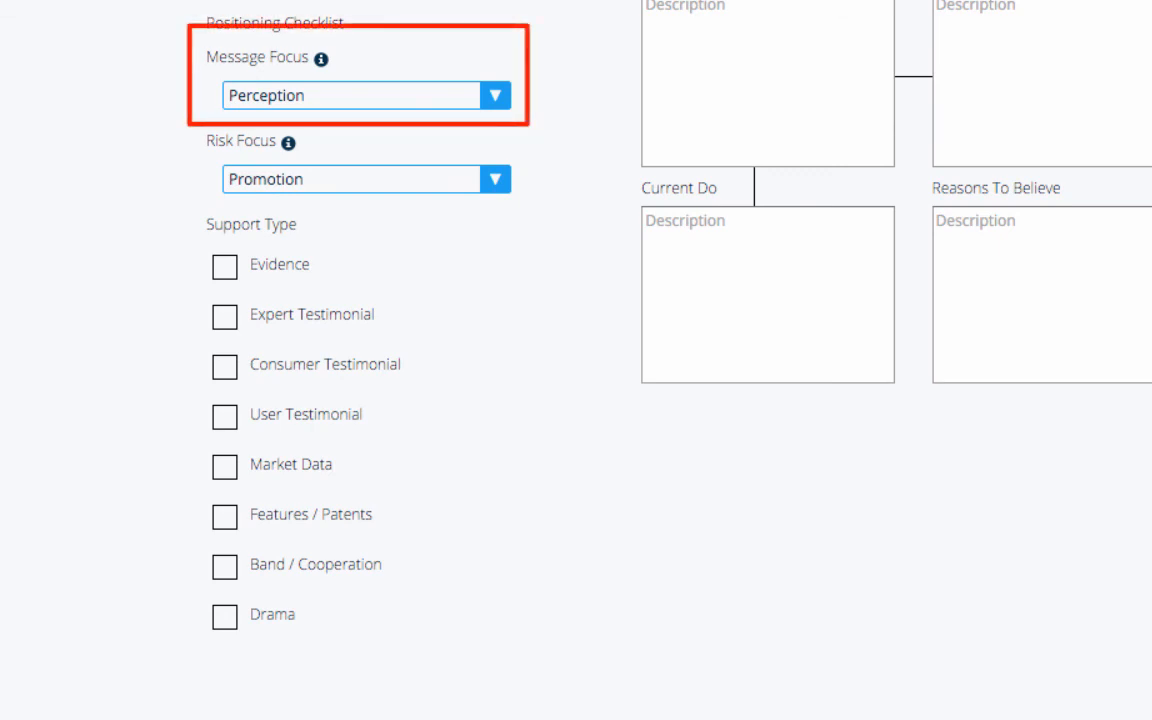
- Leave Message Focus on Perception and Risk Focus on Promotion, then tick User and Consumer Testimonial supports
click(366, 95)
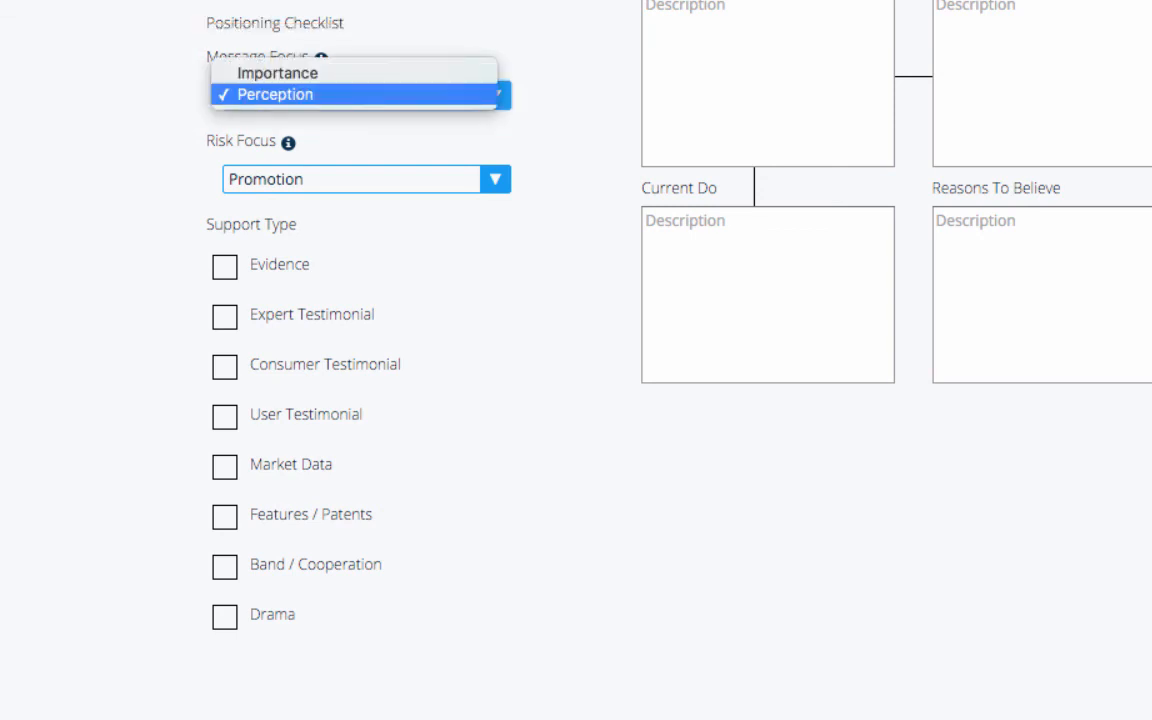
click(354, 95)
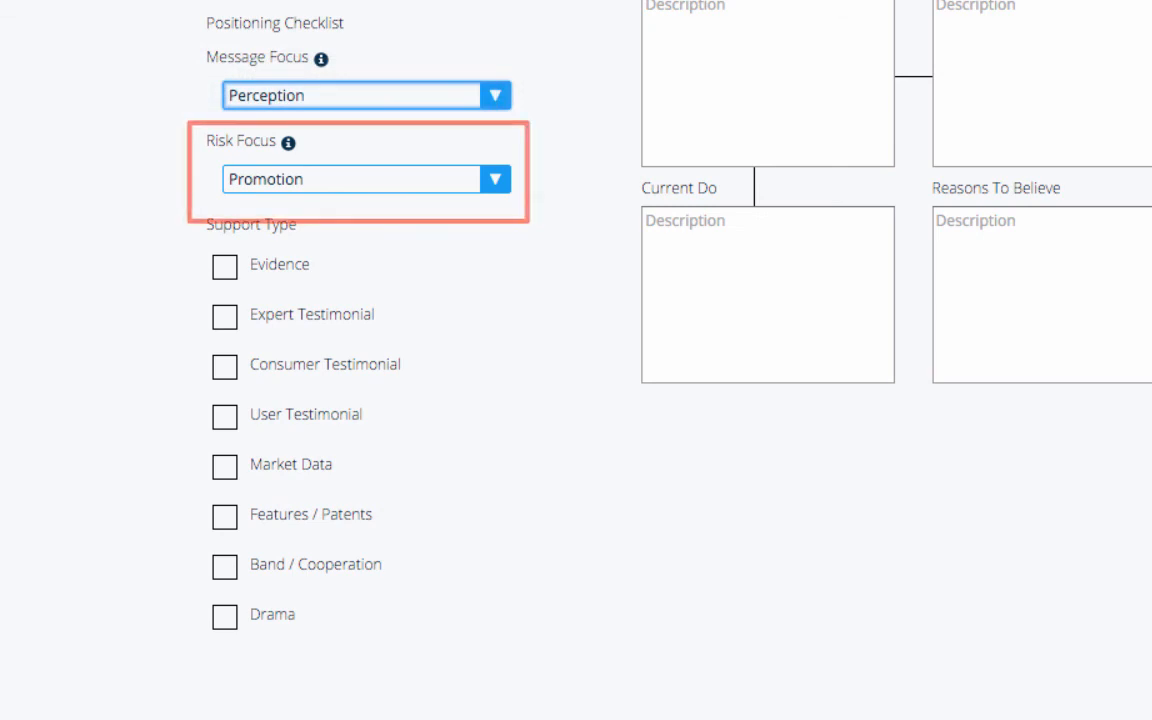
click(366, 179)
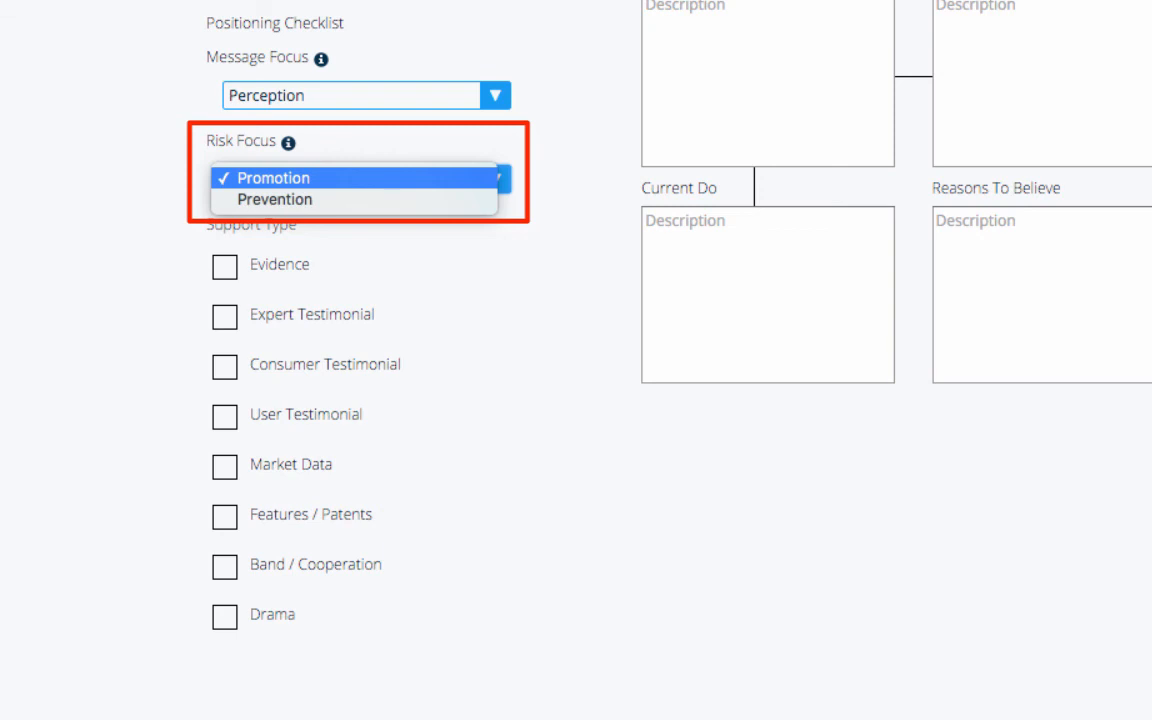
click(274, 178)
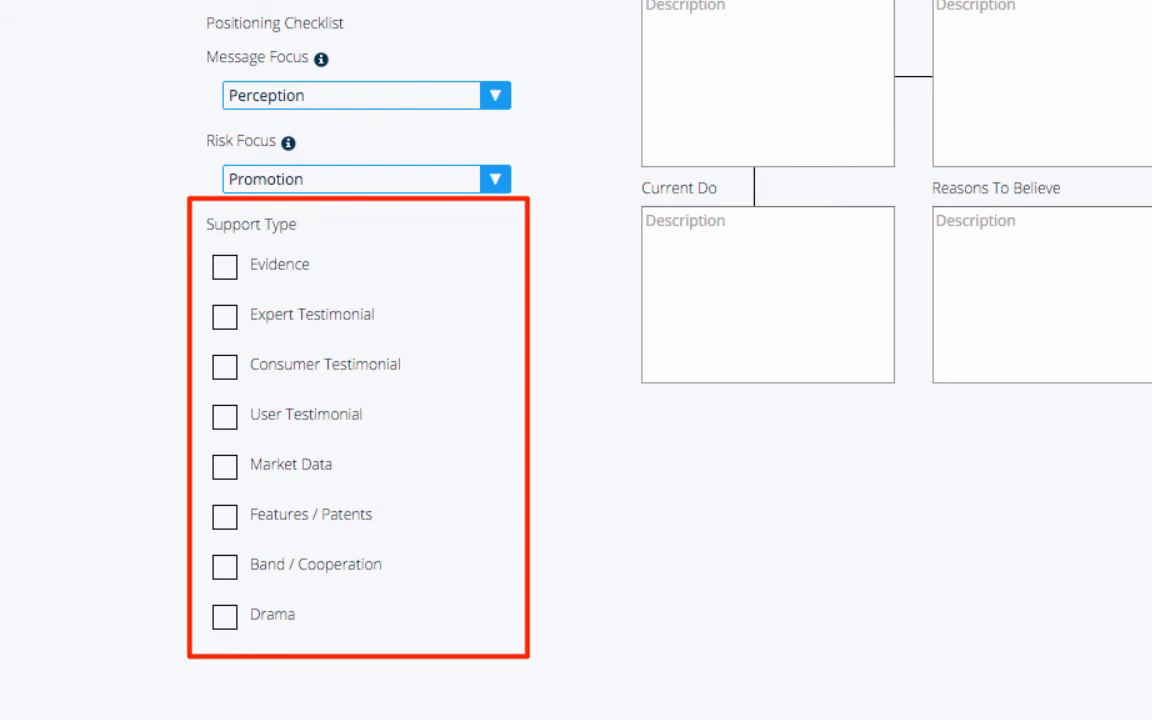
click(225, 417)
click(225, 367)
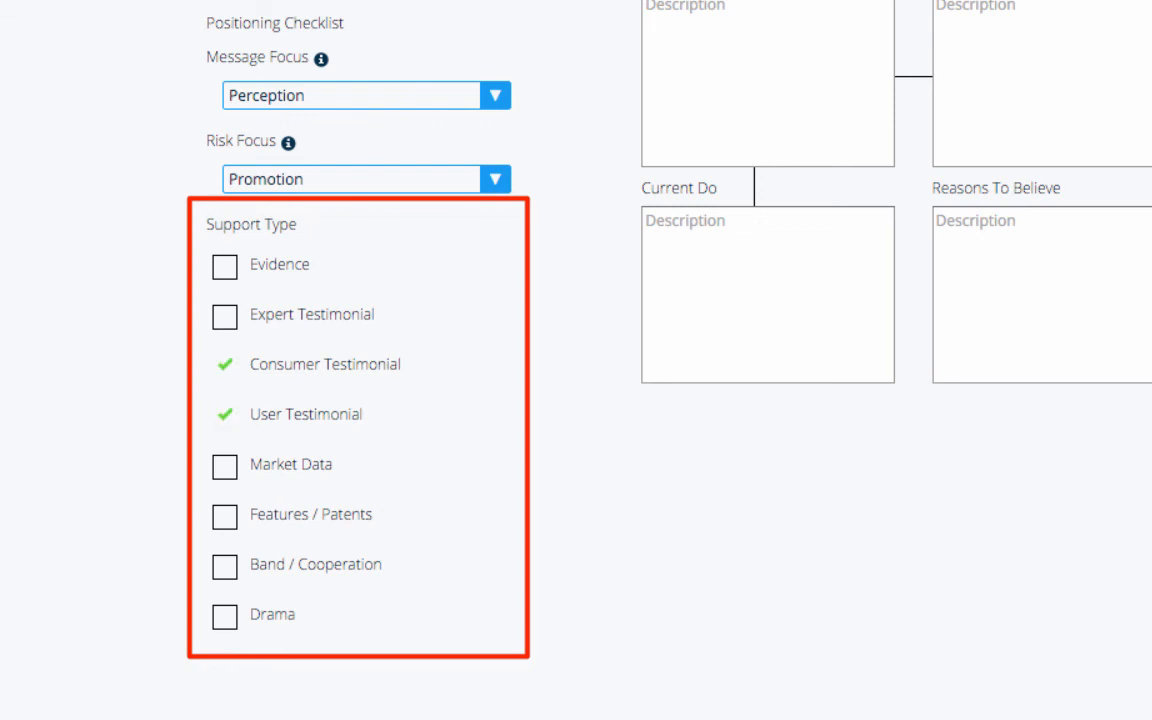